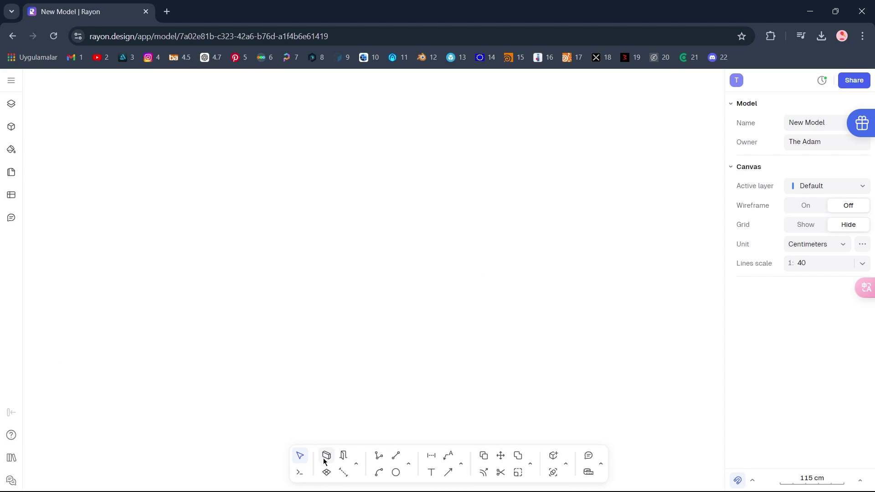
- Draw a closed rectangle of outer walls about 874 cm wide and 470 cm high
left_click(151, 143)
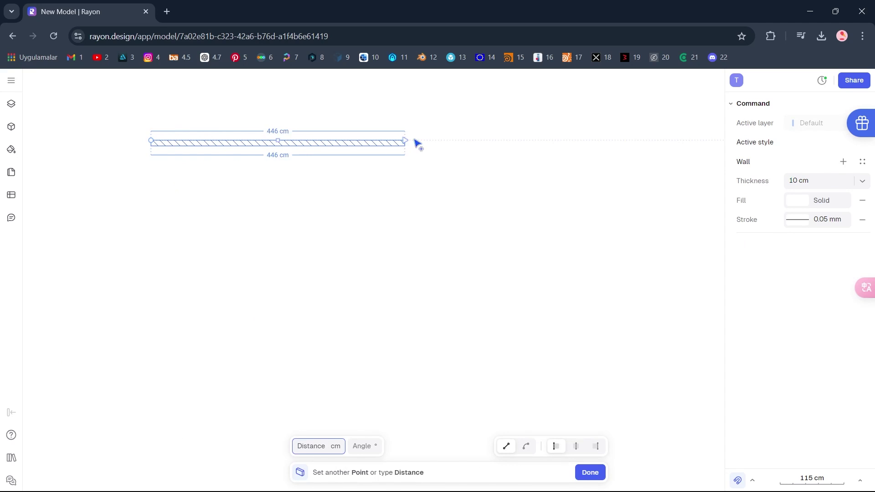
left_click(648, 141)
left_click(649, 407)
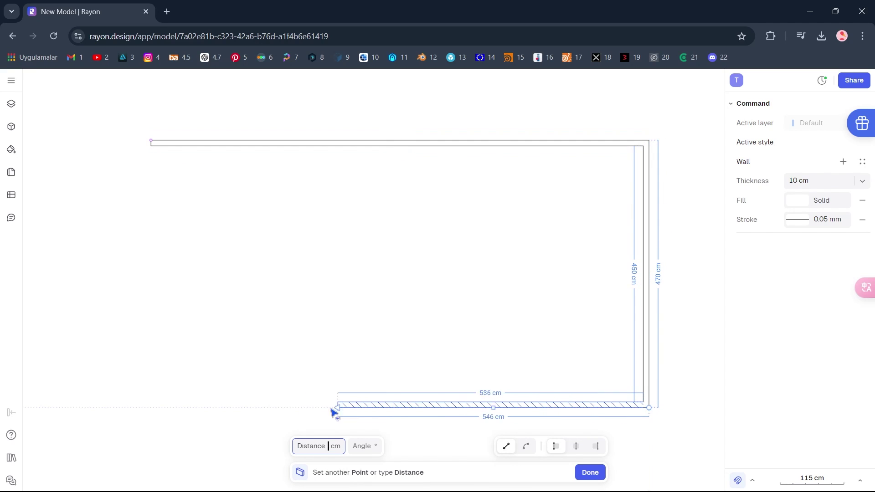
left_click(151, 407)
left_click(151, 144)
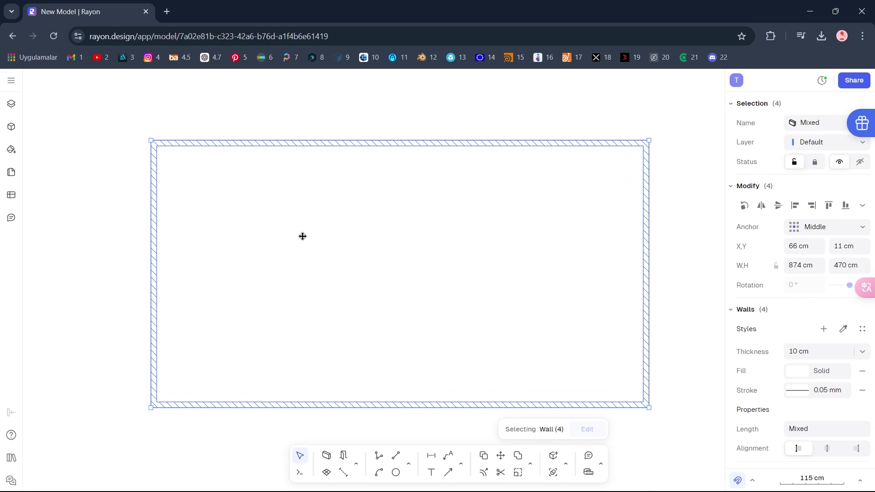
- Draw two partition walls enclosing the lower-right corner, from the right outer wall about 362 cm leftward, then down to the bottom wall
left_click(646, 279)
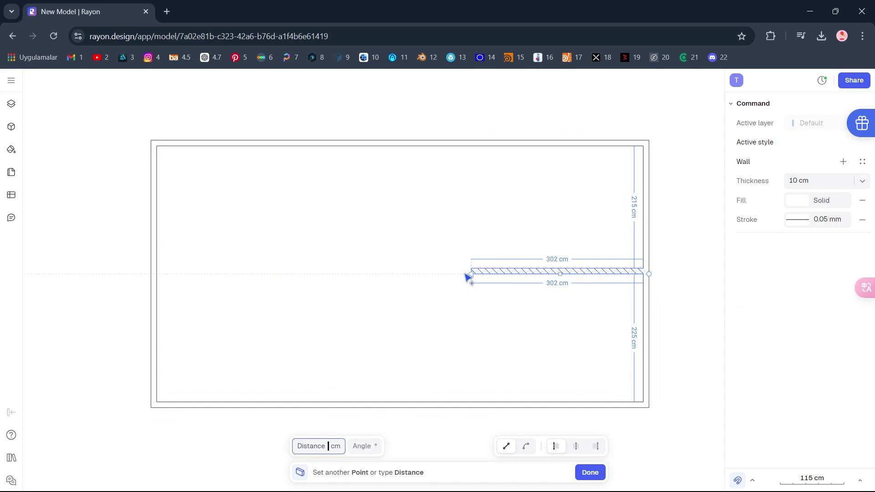
left_click(440, 275)
left_click(440, 406)
key("Escape")
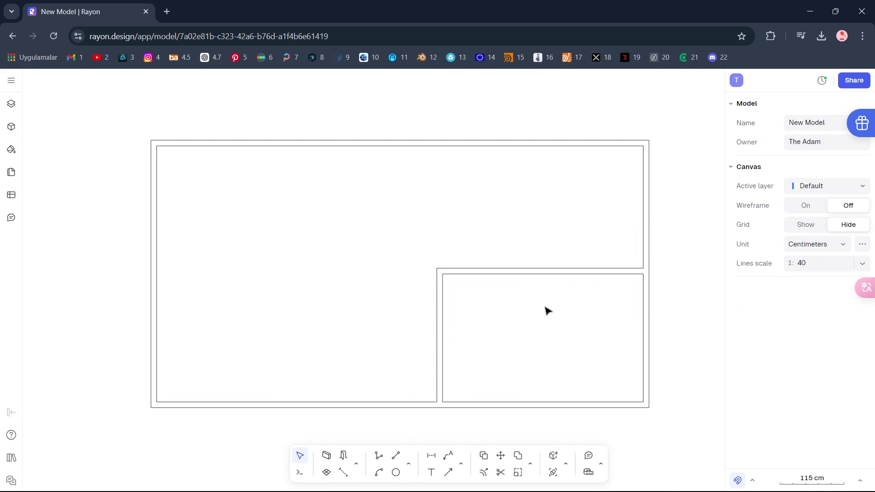
- Set the thickness of all outer and partition walls to 25 cm
left_click_drag(676, 128, 149, 419)
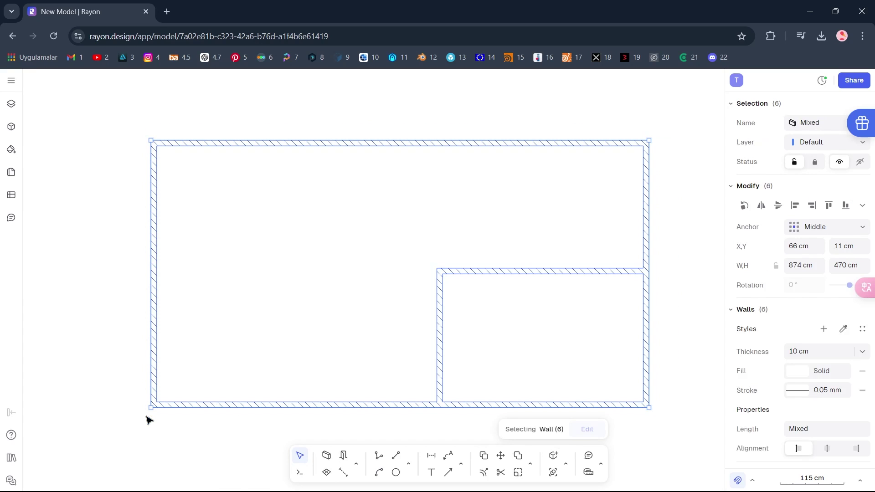
left_click(811, 351)
type("25")
key("Return")
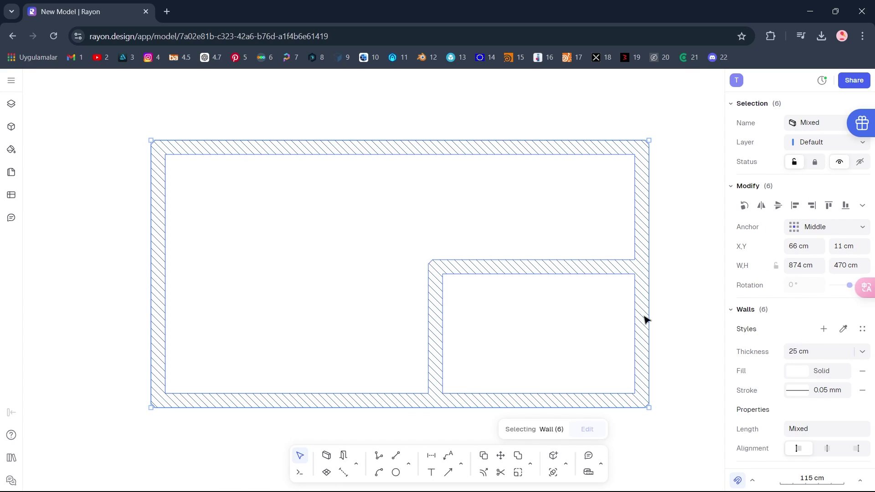
key("Escape")
- Set the thickness of the two partition walls around the lower-right room to 15 cm
left_click_drag(534, 322, 411, 245)
left_click(819, 351)
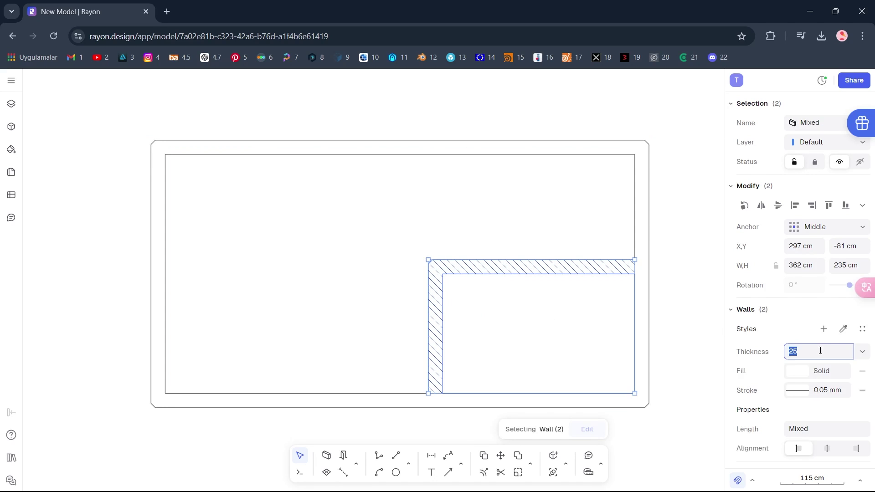
type("15")
key("Return")
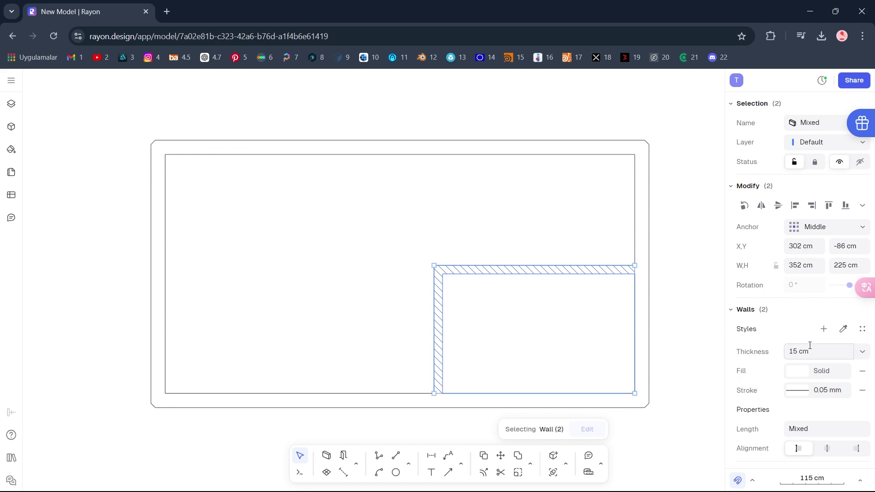
left_click(597, 306)
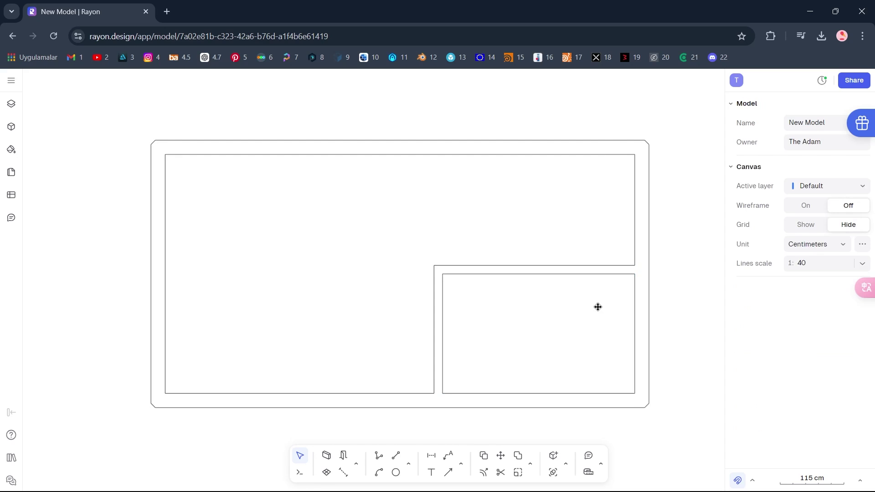
- Move the horizontal partition wall so the lower-right room's clear height in plan is 190 cm
left_click(579, 271)
left_click(625, 332)
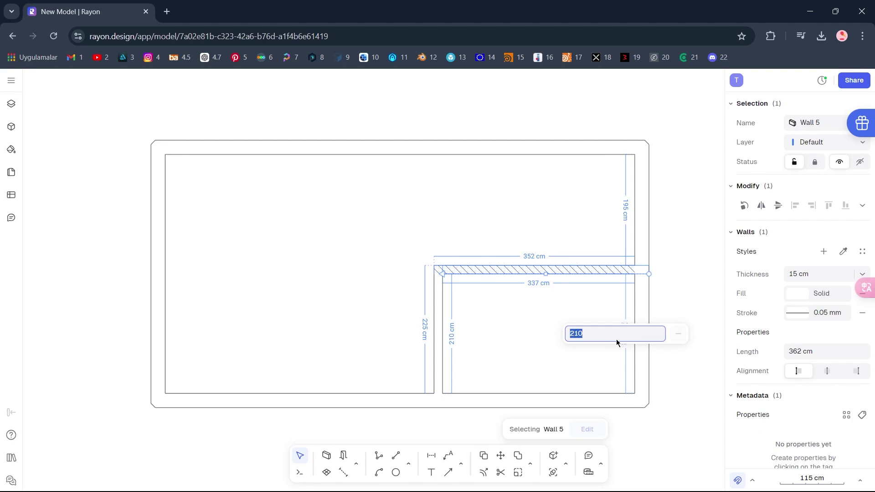
type("190")
key("Return")
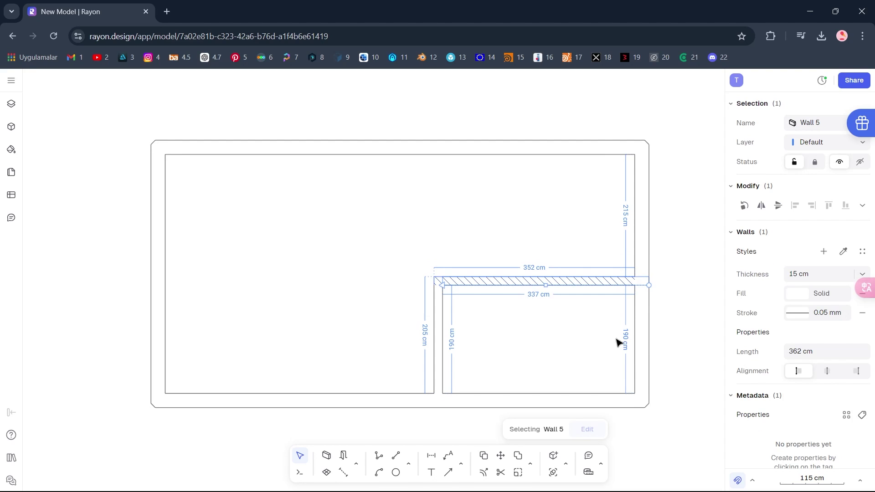
left_click(522, 335)
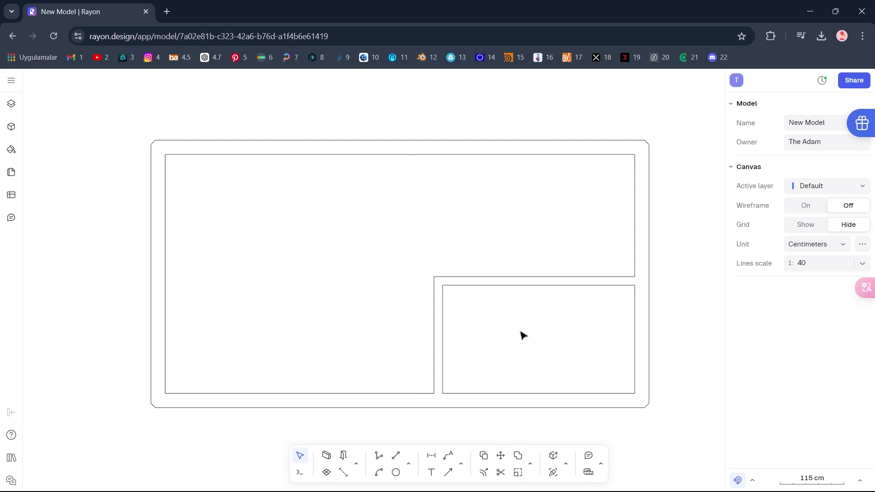
- Move the vertical partition wall so the lower-right room's clear width is 260 cm
left_click(444, 329)
left_click(535, 296)
type("260")
key("Return")
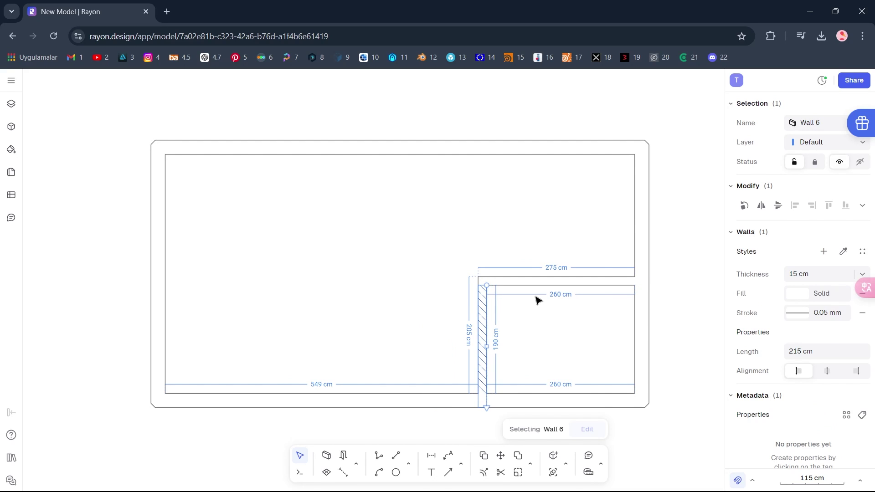
left_click(533, 236)
- Move the upper outer wall so its clear distance to the horizontal partition is 130 cm
left_click(536, 152)
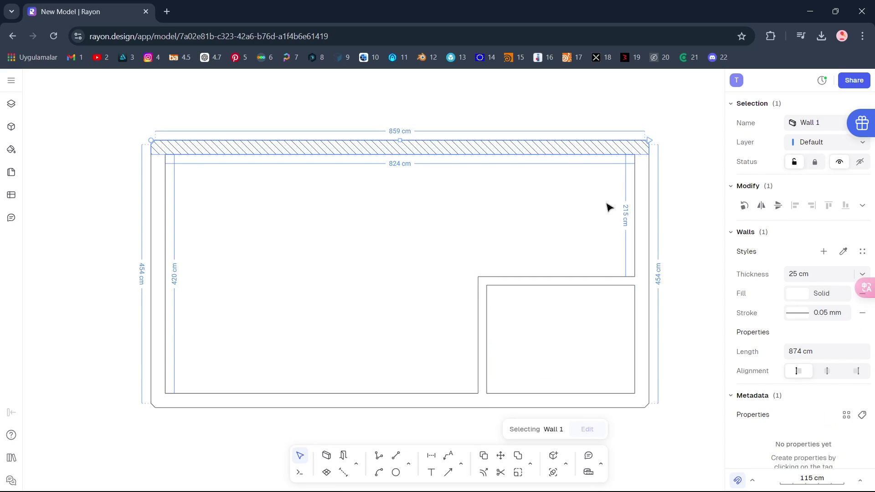
left_click(624, 217)
type("130")
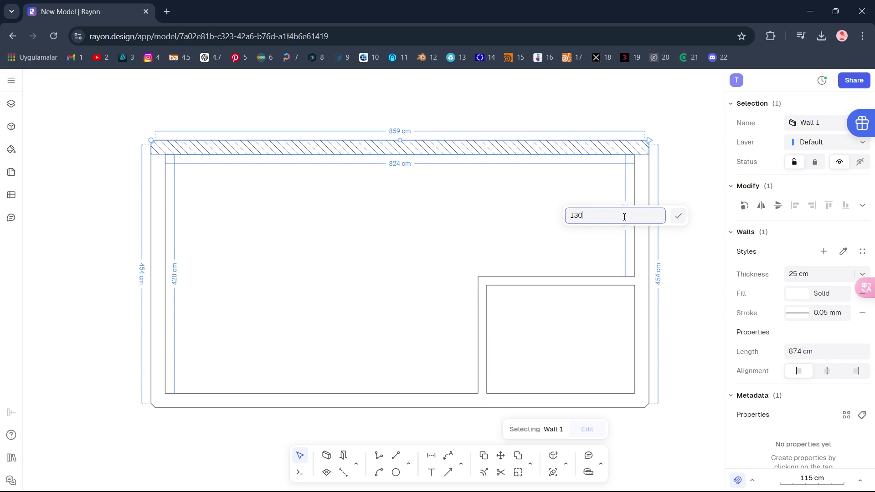
key("Return")
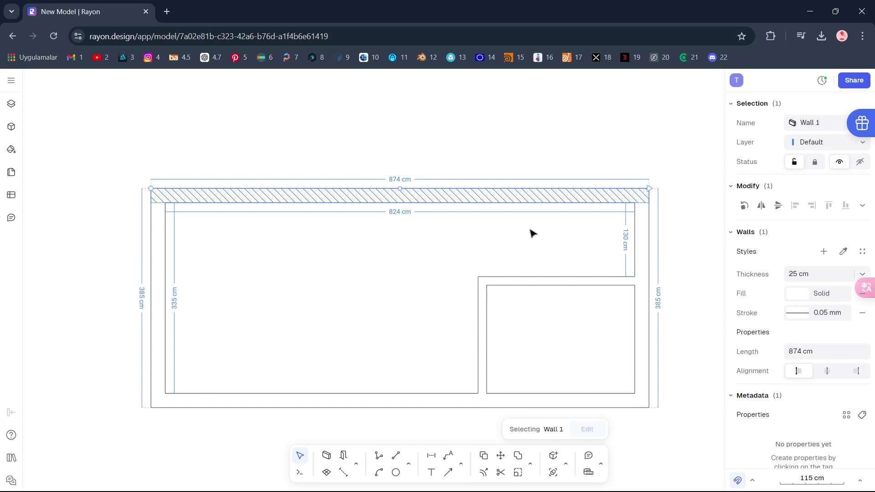
- Move the left outer wall so the plan's overall inner width is 740 cm
left_click(159, 253)
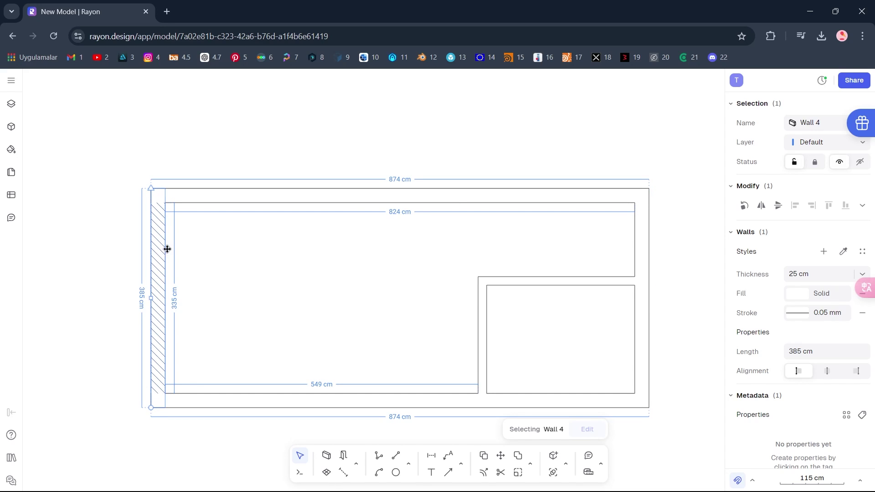
left_click(396, 213)
type("7")
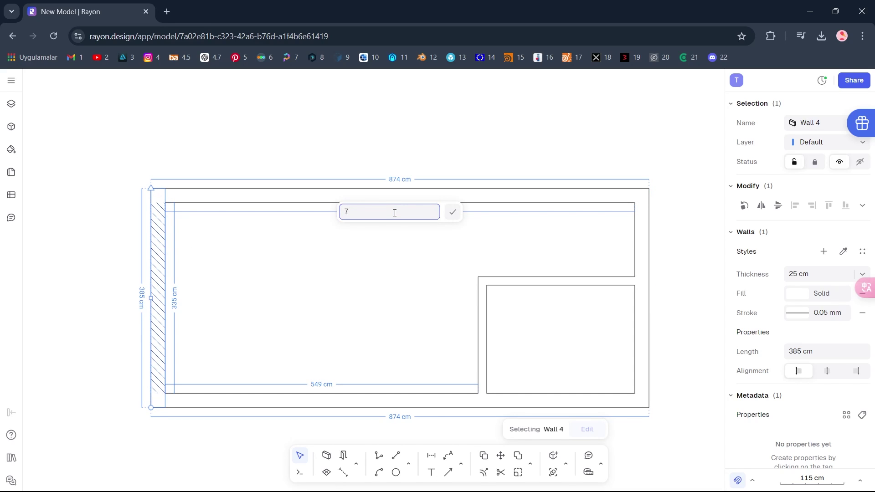
type("40")
key("Return")
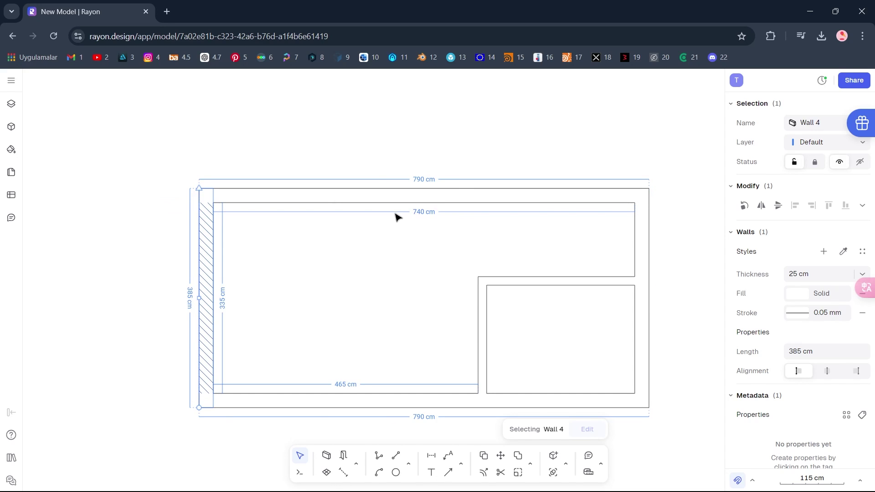
left_click(395, 280)
- Set the stroke weight of all six walls to 0.8 mm
middle_click_drag(406, 287, 337, 226)
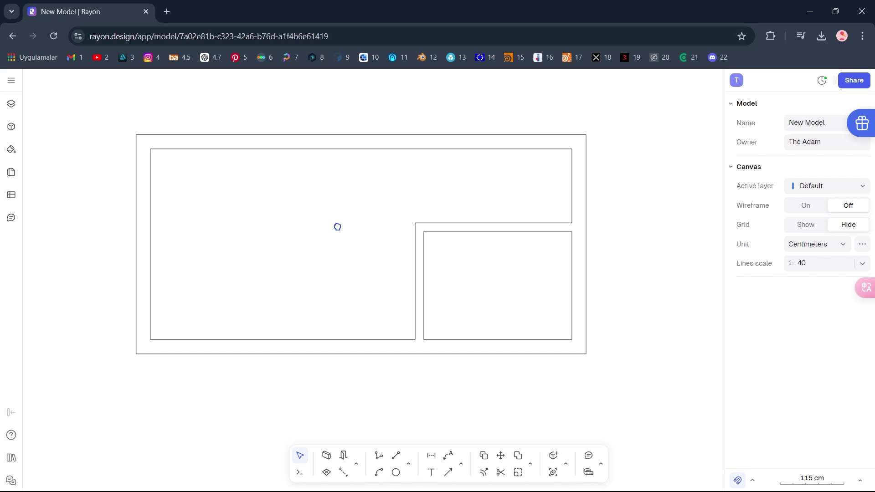
left_click(811, 478)
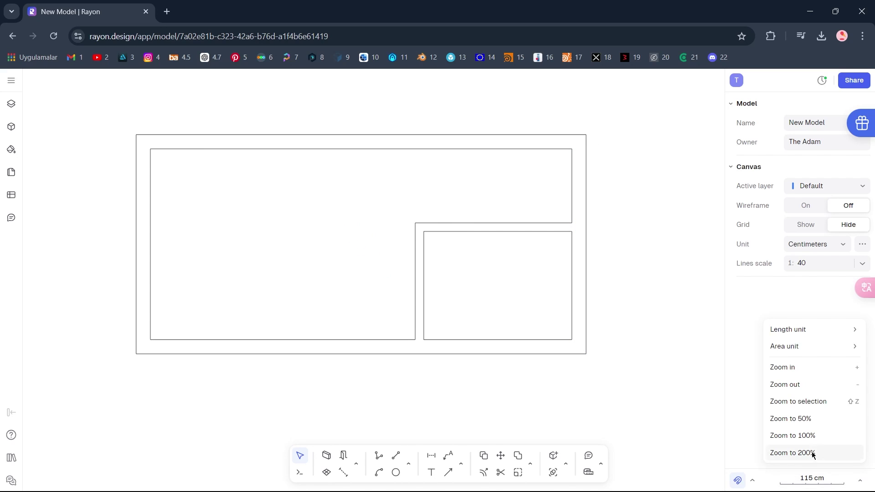
left_click(827, 435)
middle_click_drag(438, 262, 443, 291)
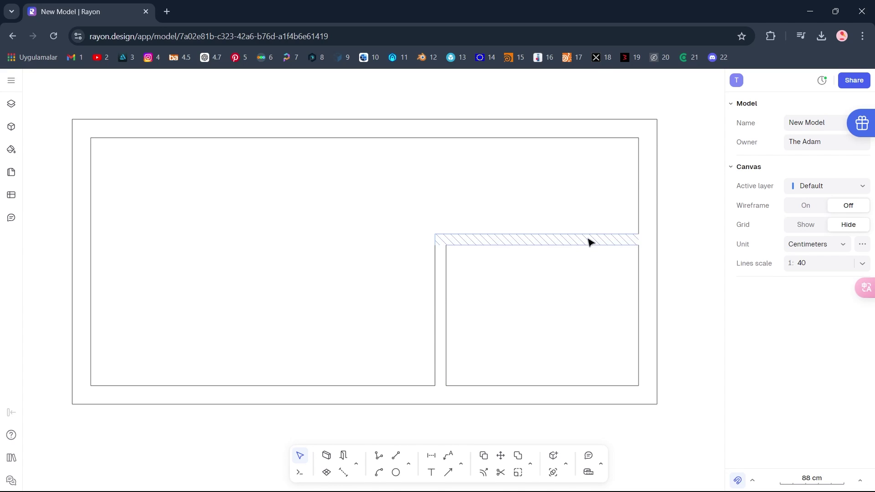
mouse_move(688, 111)
left_mouse_down()
mouse_move(349, 317)
mouse_move(89, 405)
left_mouse_up()
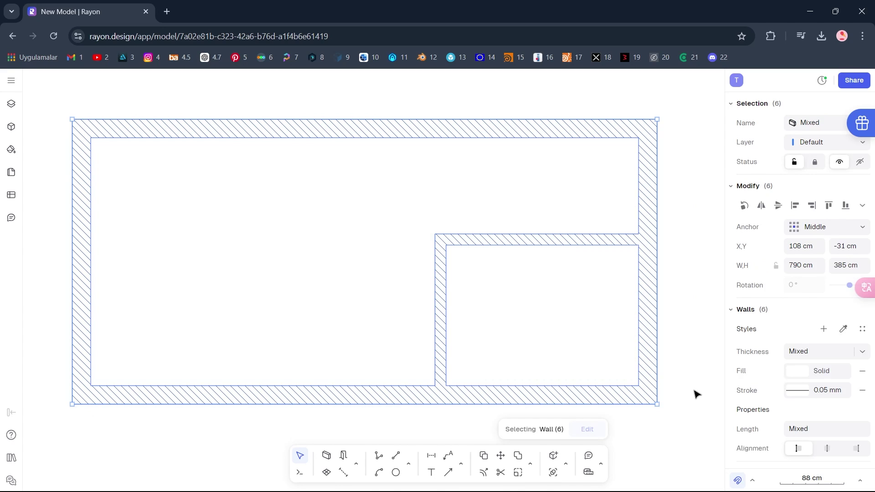
left_click(814, 393)
type("0.8")
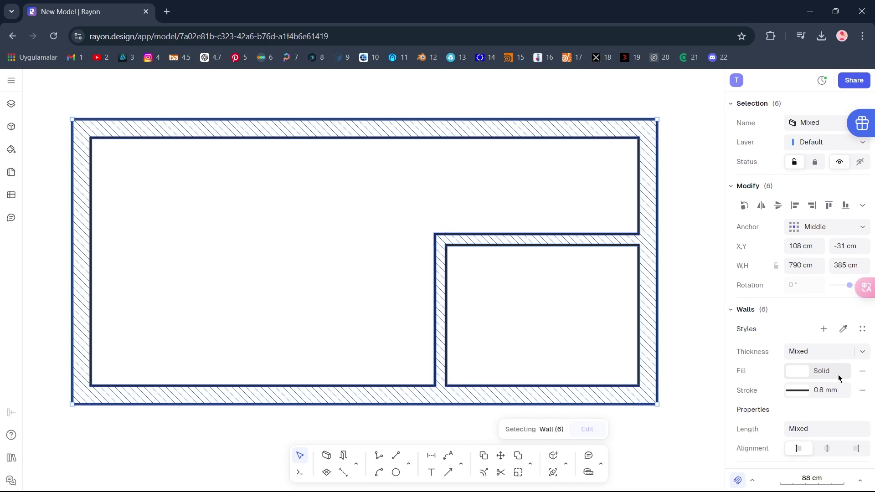
- Change the fill of all six walls to a hatch with the Oblique strip pattern
left_click(816, 372)
left_click(691, 330)
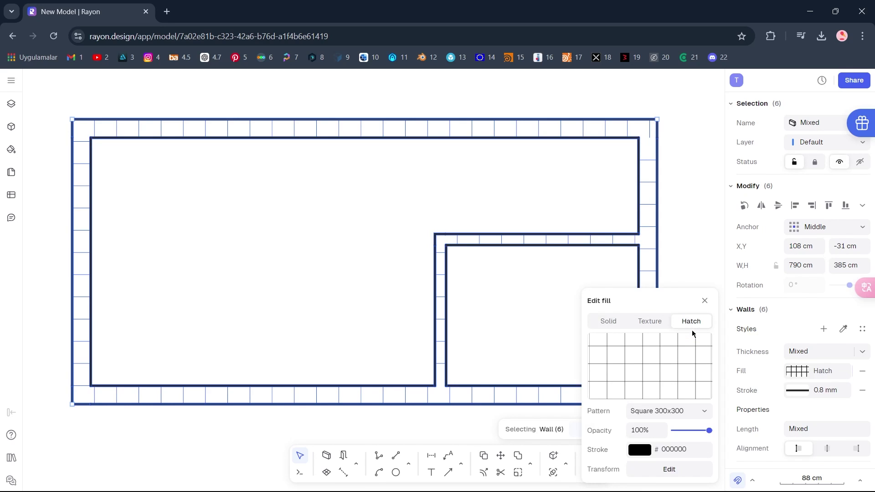
left_click(692, 412)
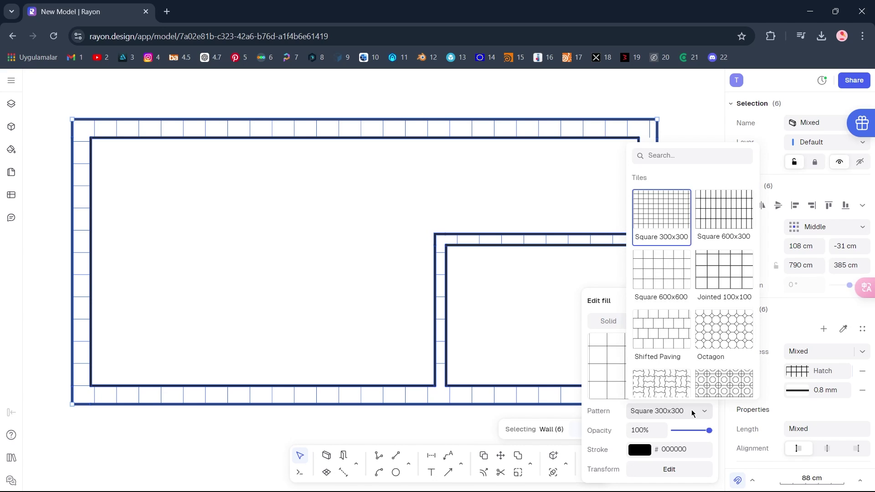
scroll(734, 349, "down", 5)
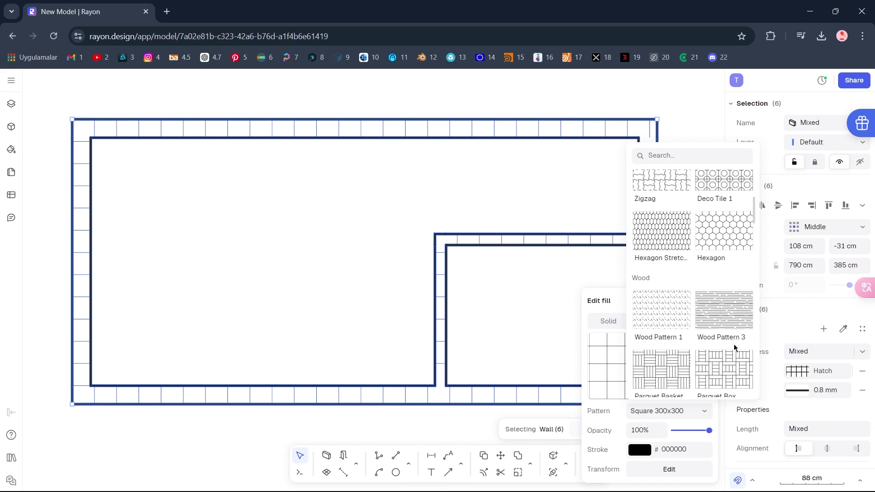
scroll(734, 347, "down", 6)
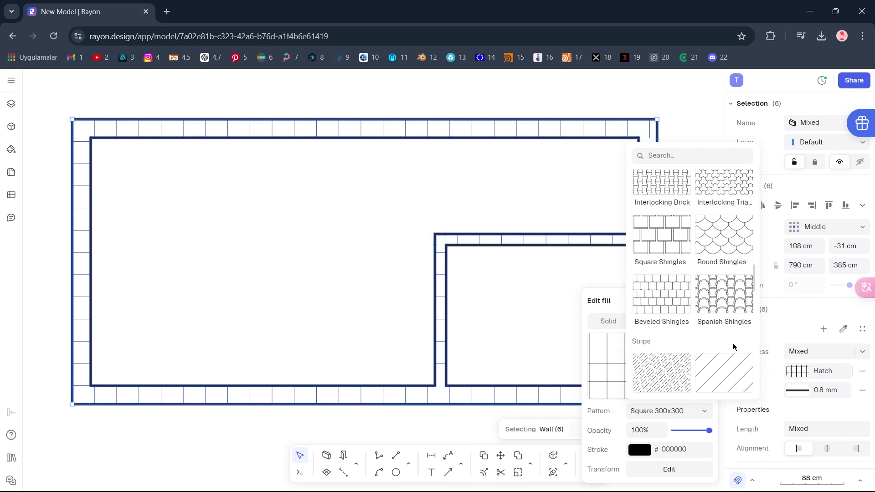
left_click(718, 259)
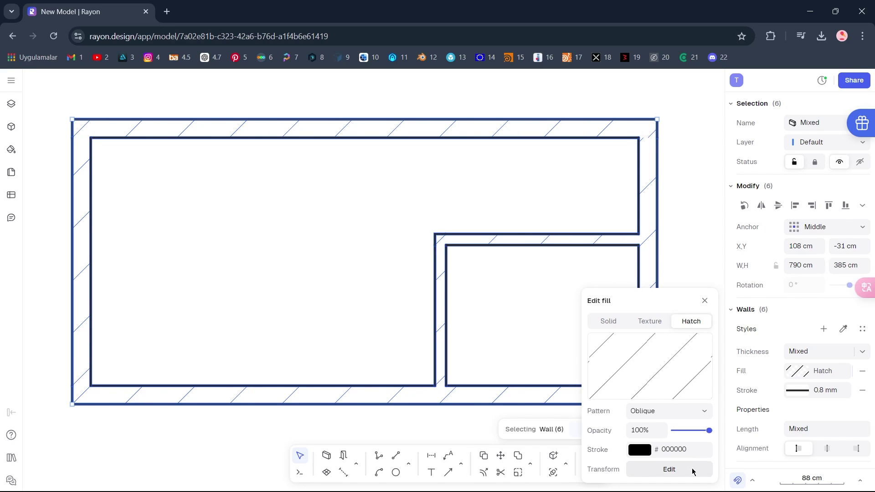
- Set the scale of the walls' oblique hatch to 0.1
left_click(668, 468)
double_click(510, 409)
key("BackSpace")
type("0.1")
key("Return")
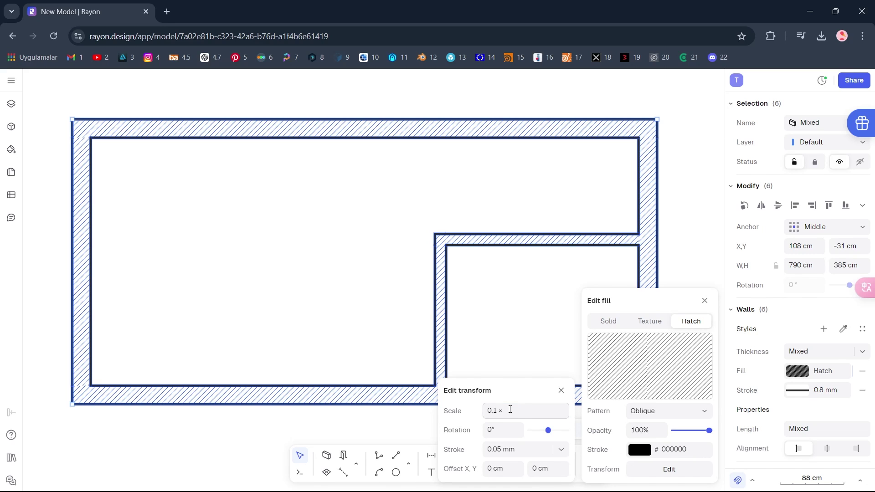
left_click(704, 301)
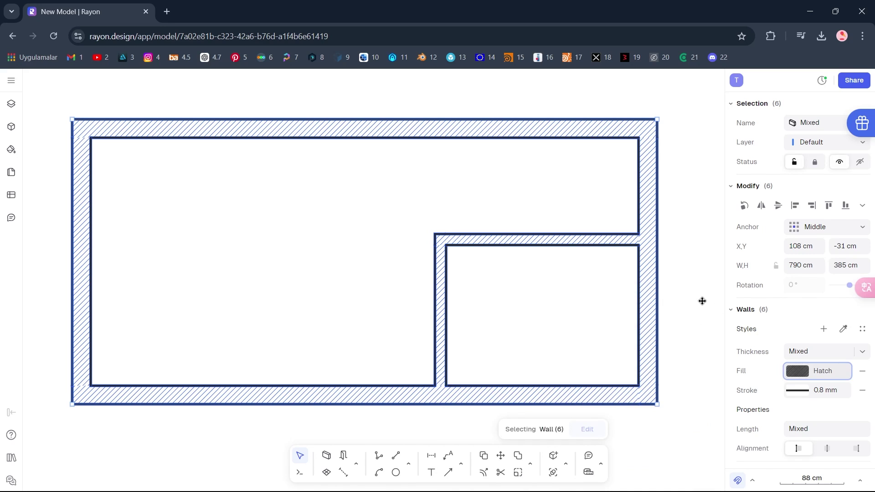
left_click(701, 301)
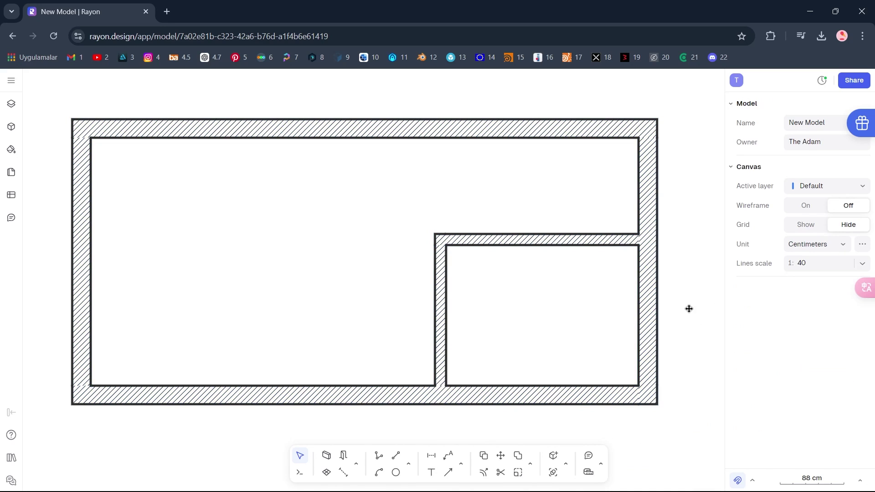
- Insert a Door US 32" block in the right outer wall above the partition, opening into the plan
left_click(344, 455)
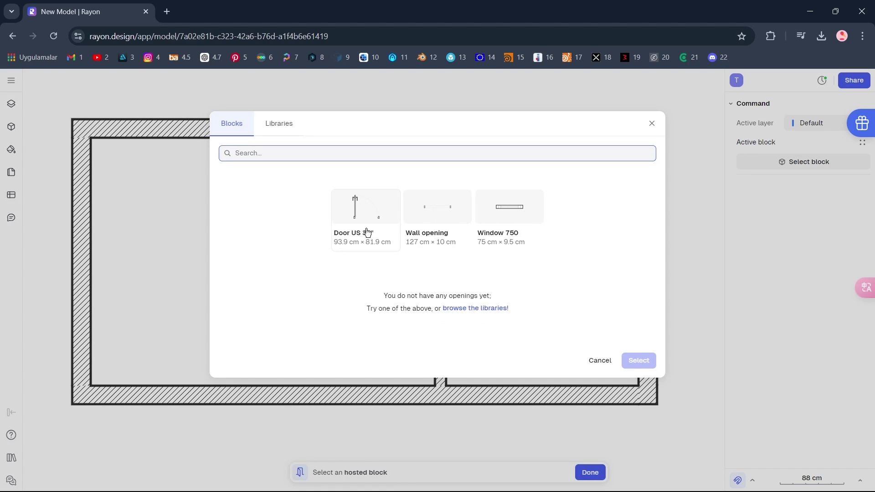
left_click(368, 214)
left_click(647, 362)
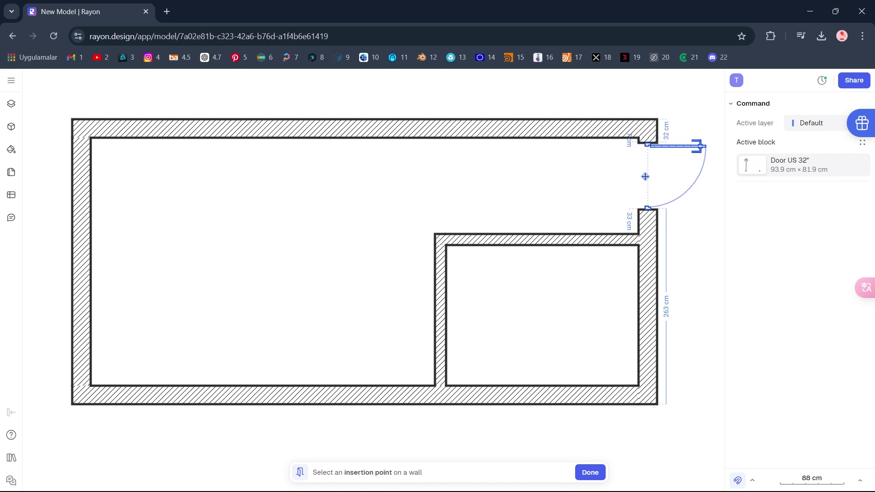
left_click(647, 179)
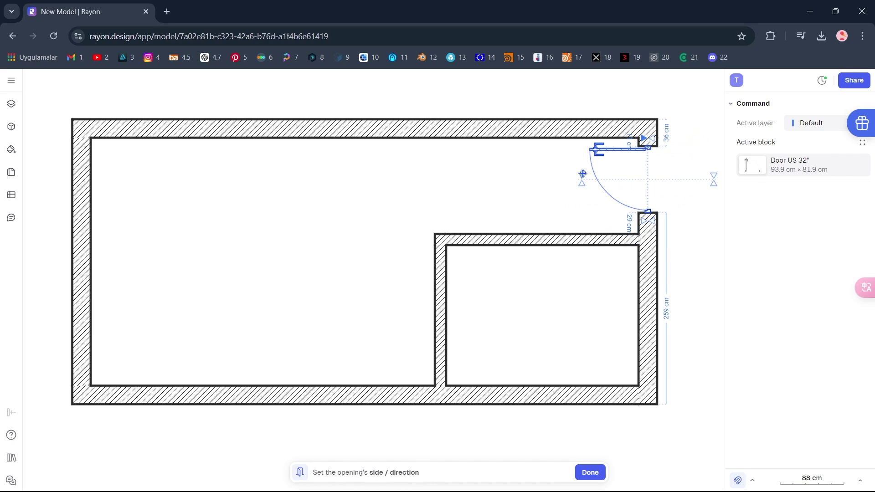
left_click(582, 173)
key("Escape")
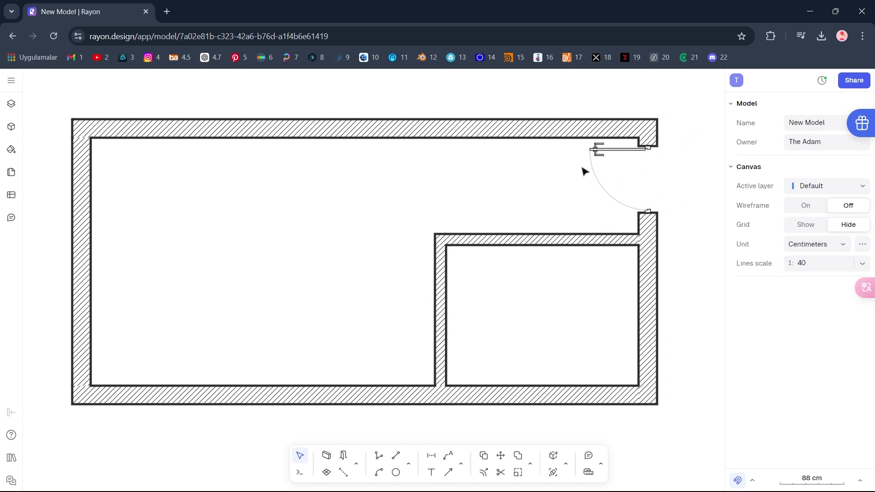
- Set the outer-wall door's distance from the inner face of the top wall to 15 cm
left_click(596, 161)
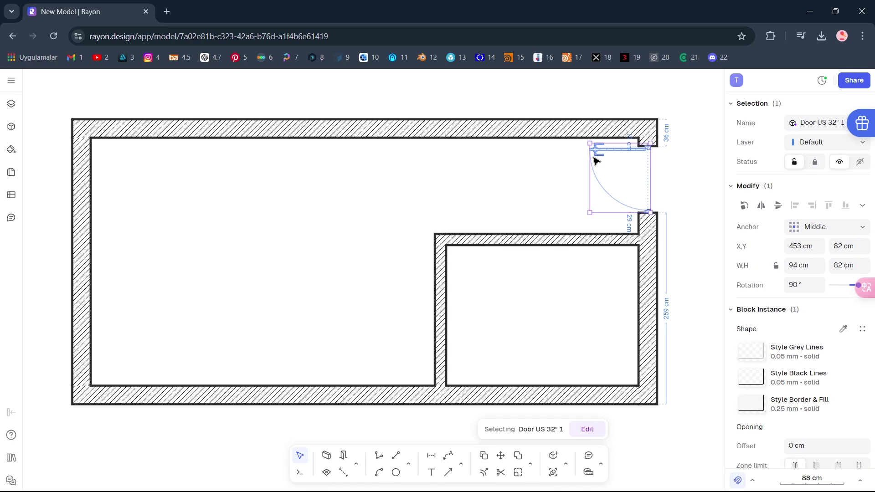
left_click(632, 141)
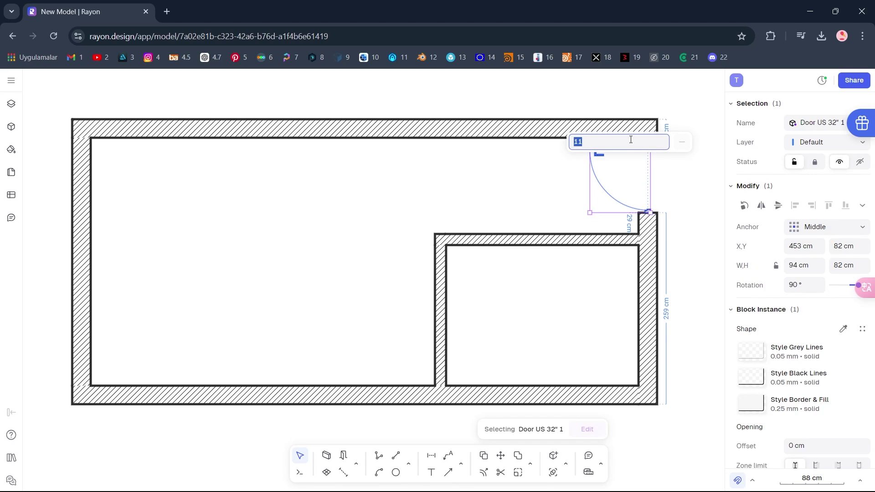
key("Return")
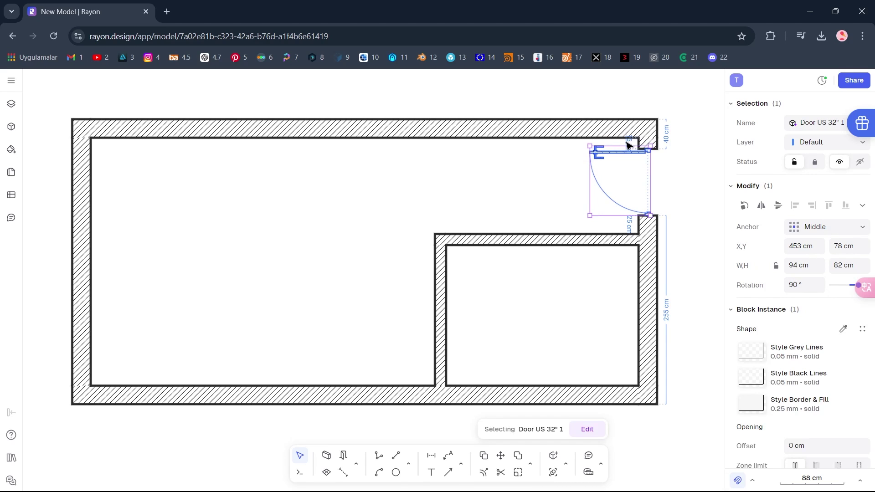
left_click(529, 208)
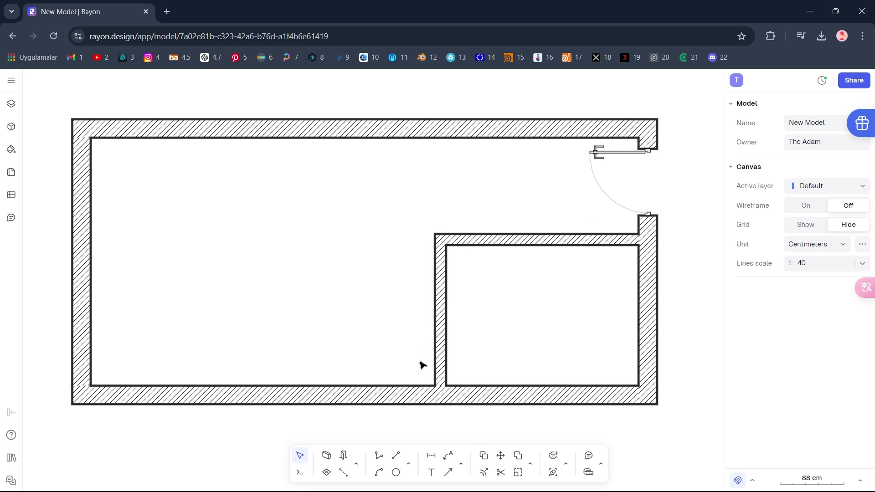
- Find "door" blocks in the libraries and choose Door EU 80 as the opening to insert
left_click(343, 455)
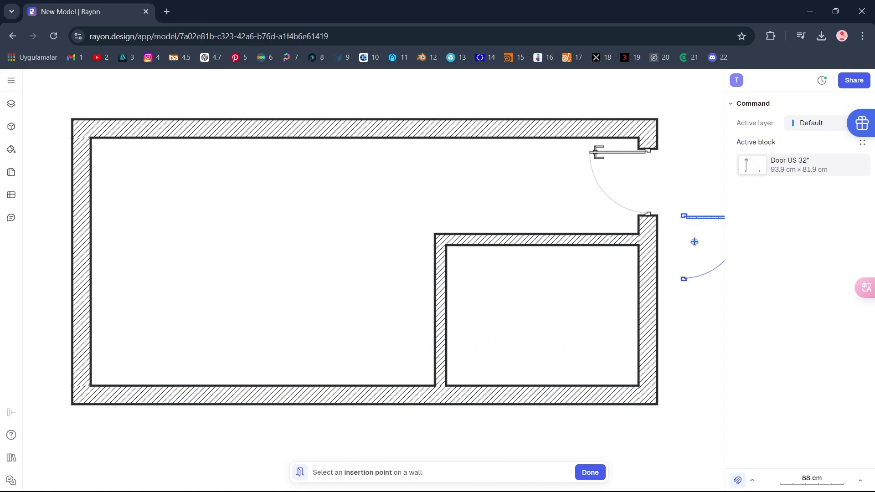
left_click(862, 144)
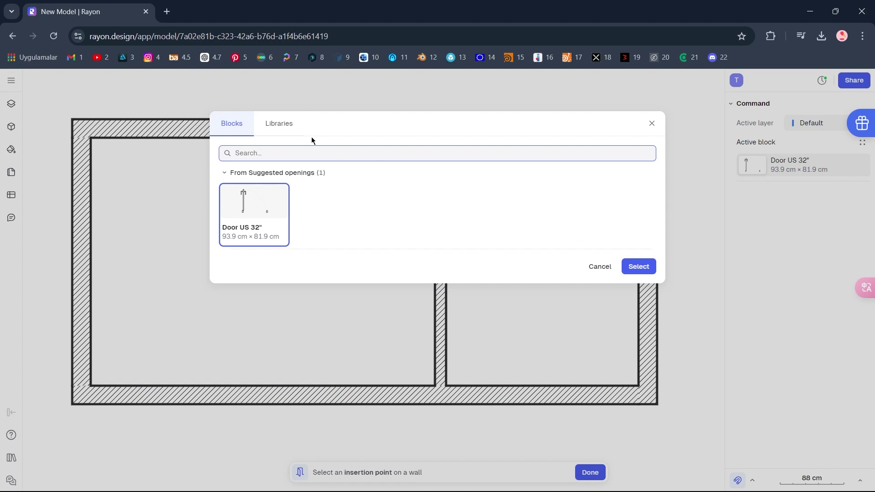
left_click(291, 123)
left_click(294, 152)
type("door")
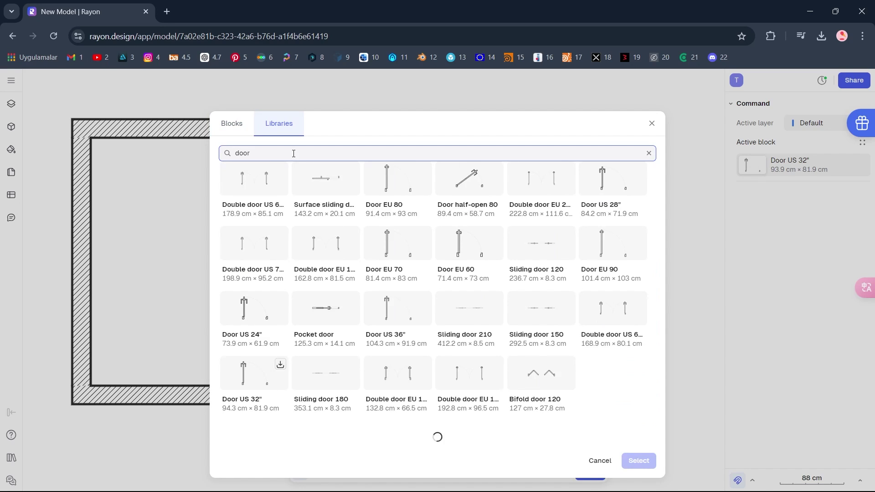
left_click(374, 184)
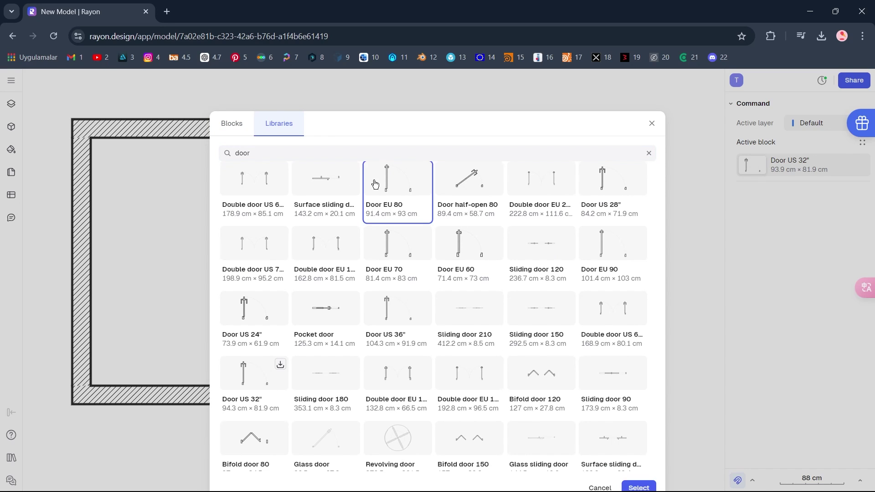
left_click(637, 486)
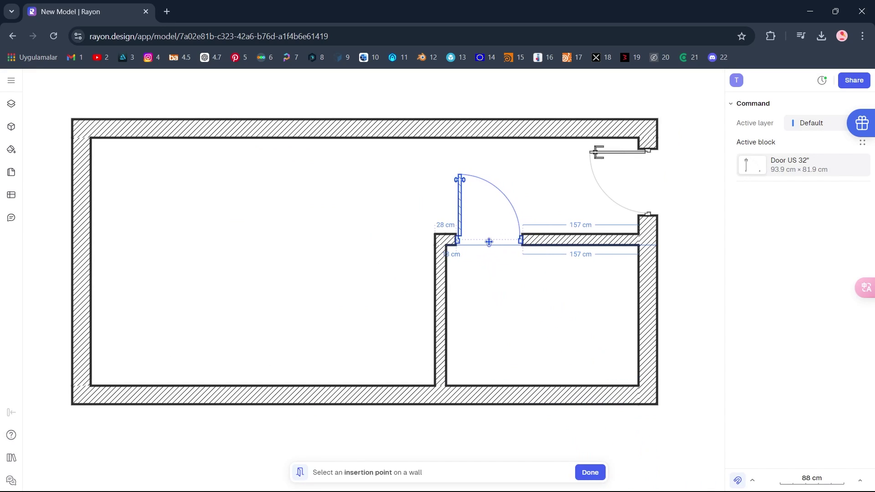
- Place the Door EU 80 in the horizontal partition wall, opening into the small room with its hinge on the left
left_click(492, 241)
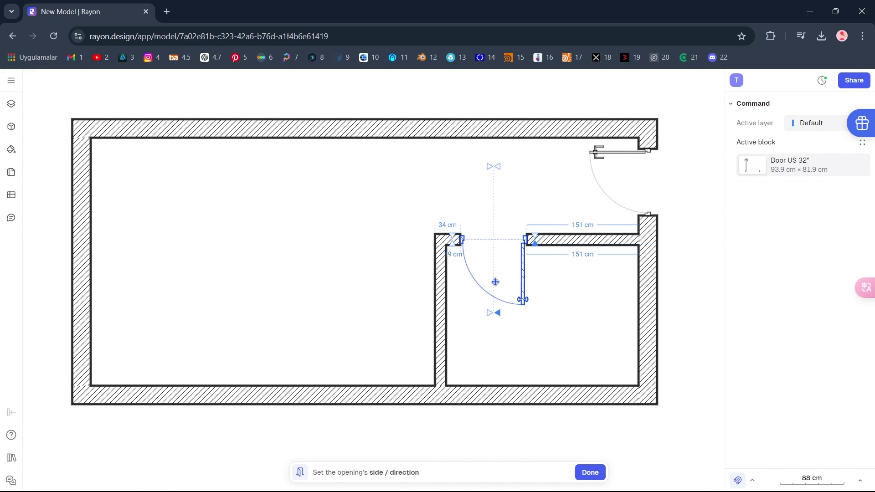
left_click(476, 312)
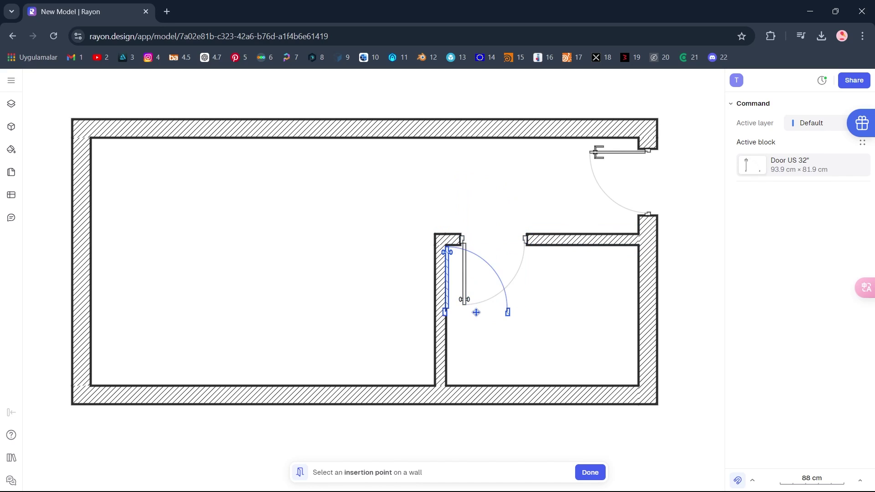
key("Escape")
- Set the partition door's distance from the inner face of the vertical partition to 15 cm
left_click(467, 273)
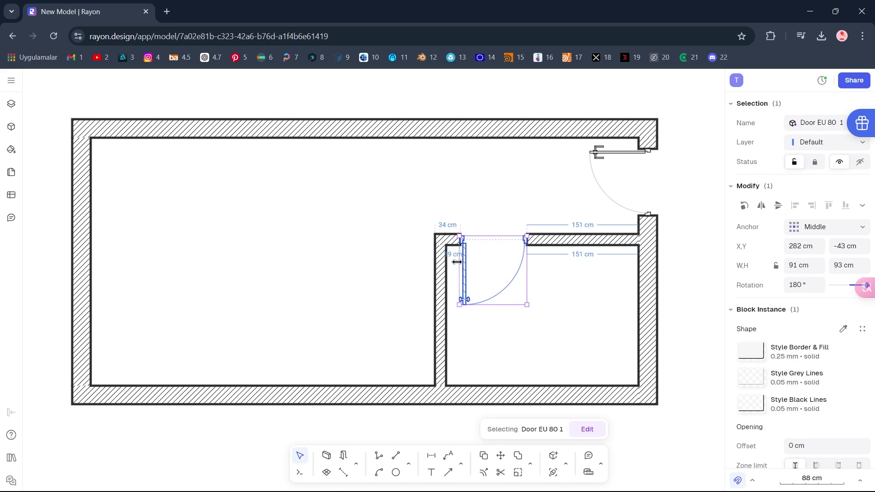
double_click(451, 255)
type("15")
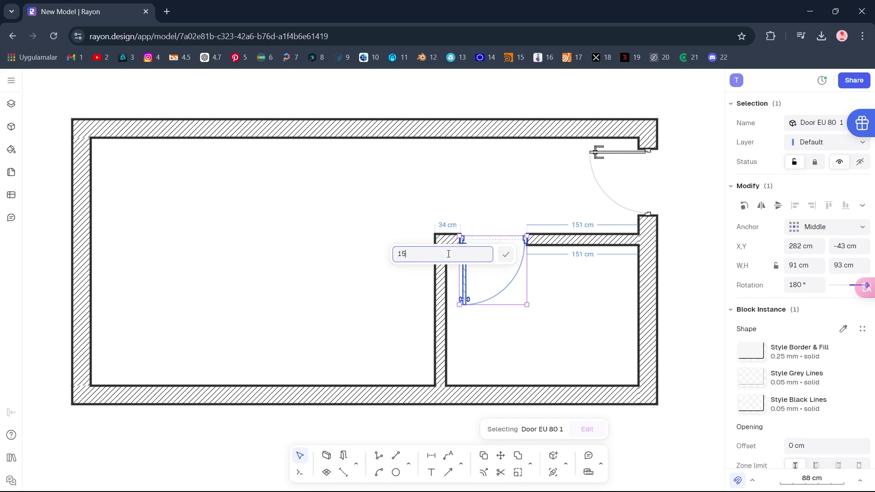
key("Return")
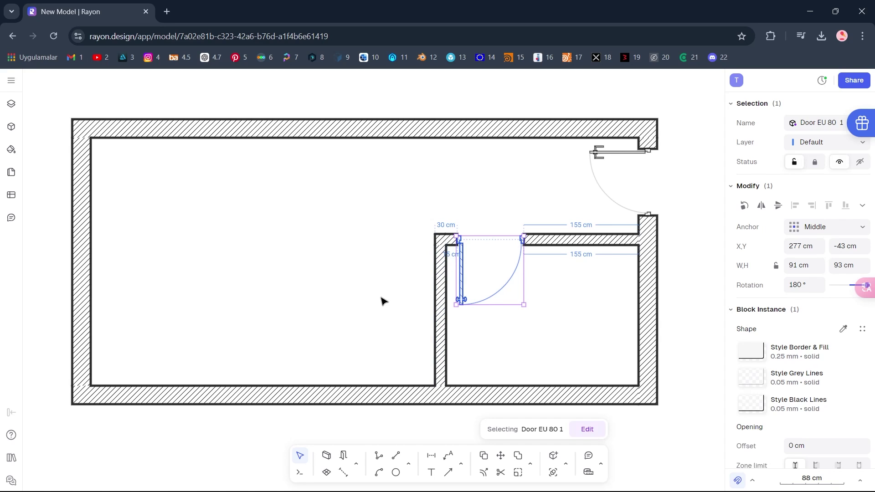
left_click(381, 300)
- Find "window" blocks in the libraries and choose the 150 cm × 9.5 cm sliding window as the opening to insert
left_click(343, 455)
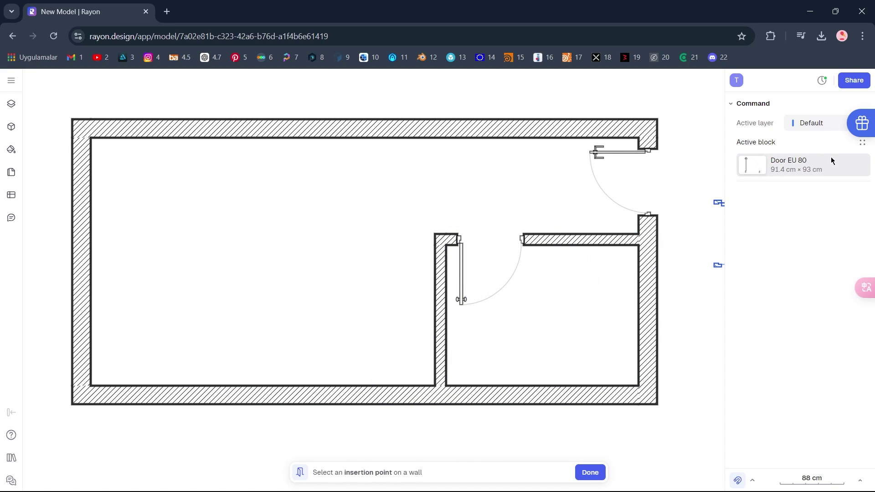
left_click(860, 145)
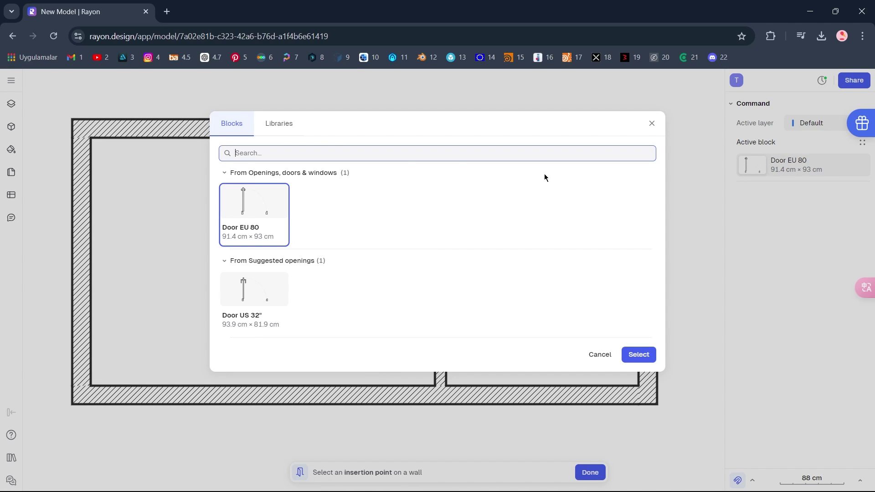
left_click(280, 125)
left_click(288, 153)
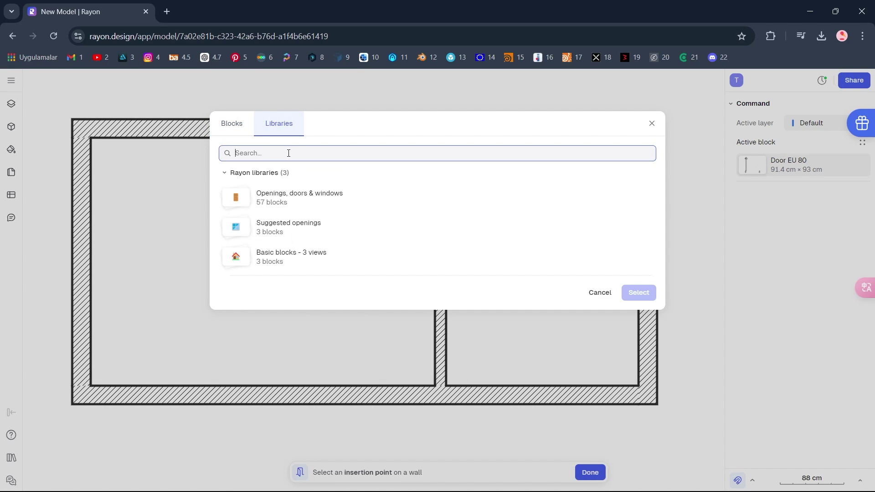
type("window")
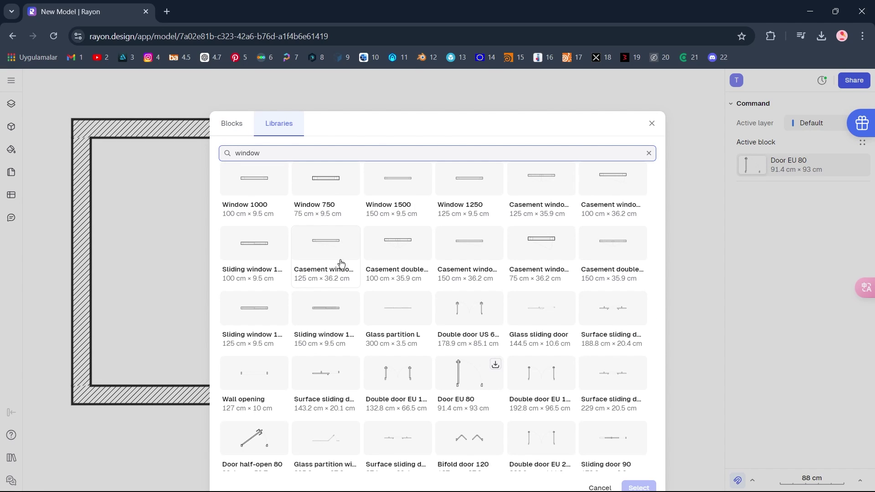
left_click(342, 314)
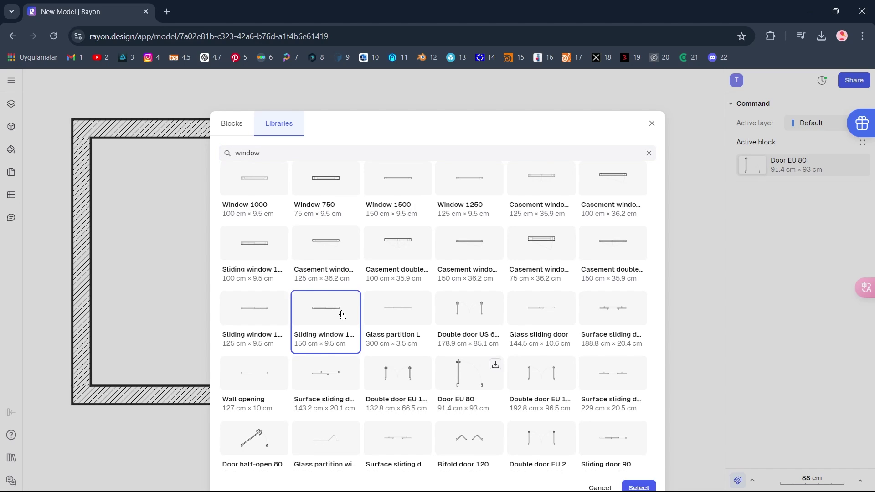
left_click(629, 484)
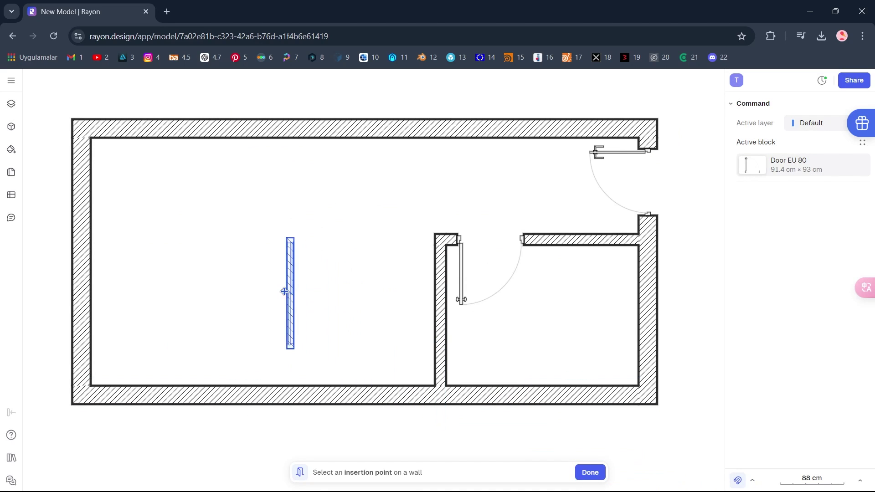
- Place the sliding window at the middle of the left outer wall
left_click(81, 264)
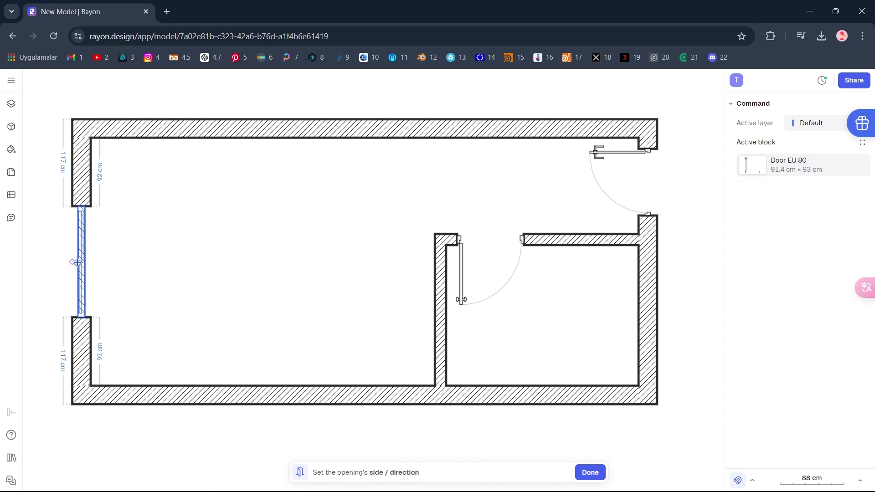
left_click(118, 276)
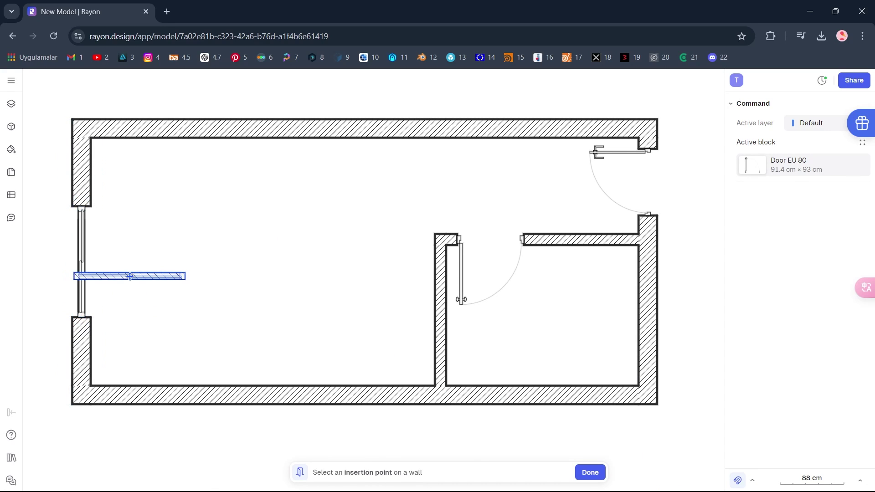
key("Escape")
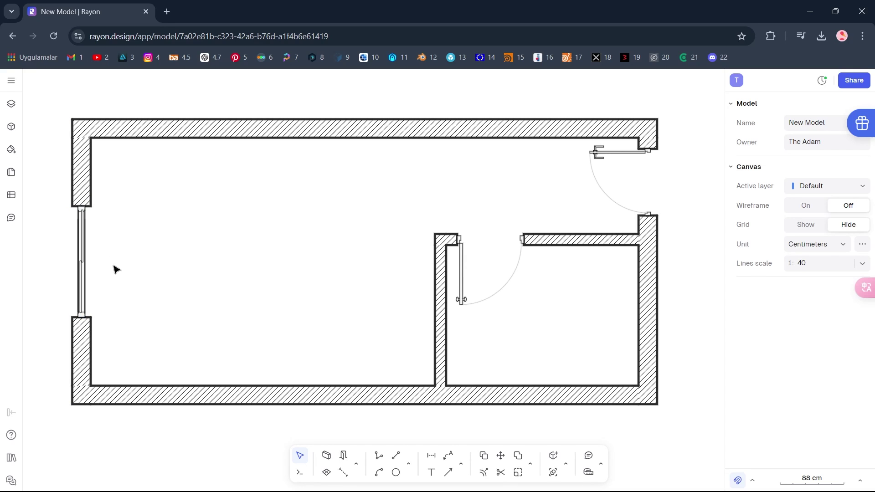
- Find bathtub blocks in the libraries and add the Bathtub rectangular L to the plan
left_click(15, 131)
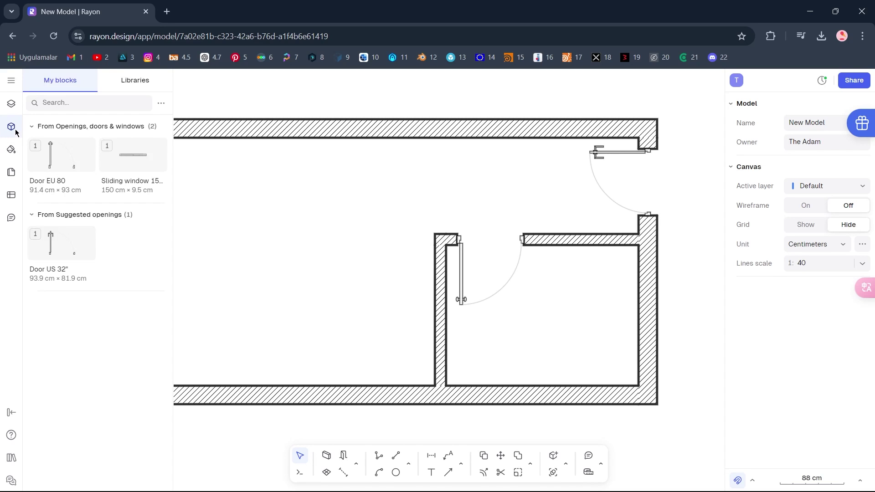
left_click(117, 86)
left_click(112, 101)
type("batht")
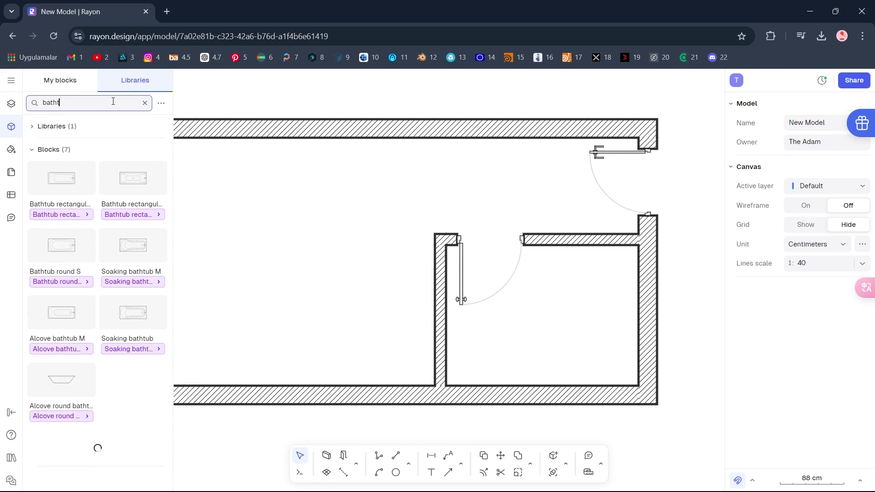
left_click(76, 182)
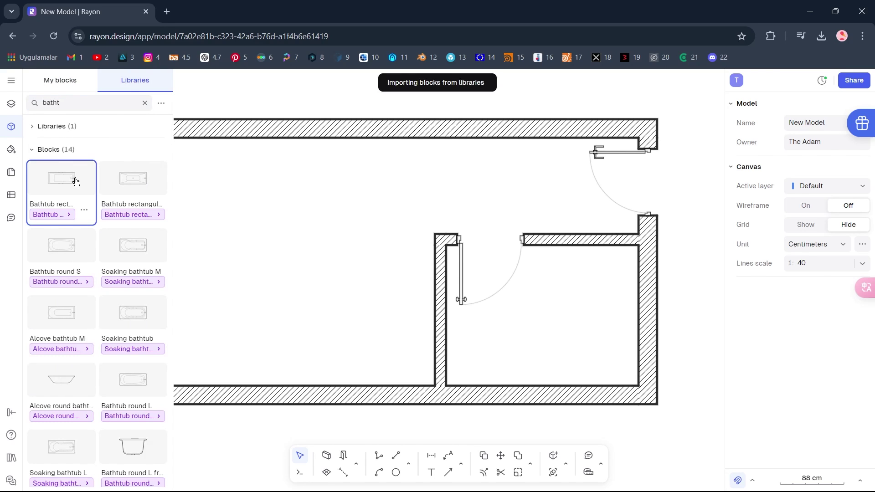
- Find "toilet" blocks in the libraries and add the Extended wall hung toilet S to the plan
left_click(70, 103)
key("ctrl+a")
type("toilet")
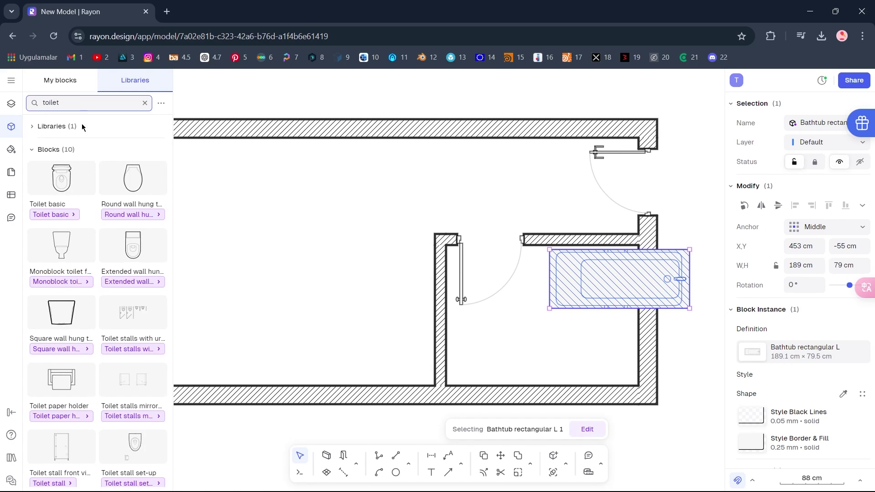
left_click(118, 252)
- Add the Rectangular sink L from the "sink" library blocks and position it in the small room's lower-left corner
left_click(72, 103)
key("ctrl+a")
type("sink")
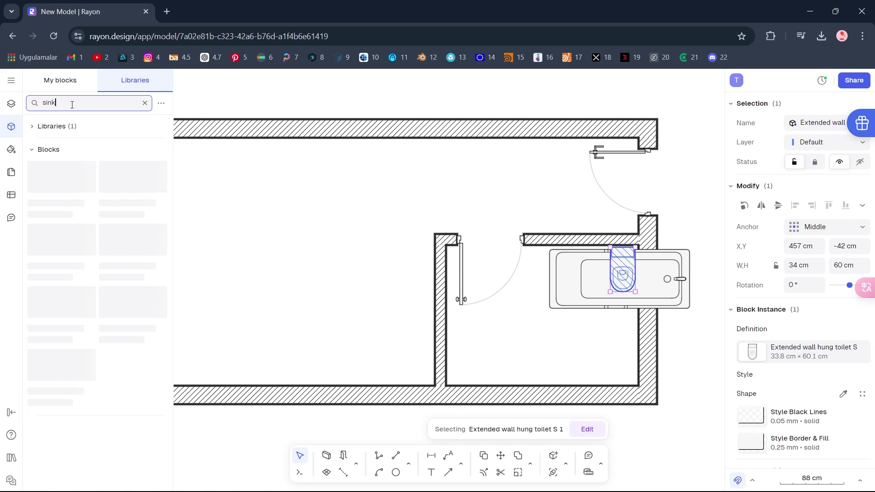
scroll(102, 254, "down", 2)
scroll(102, 254, "down", 15)
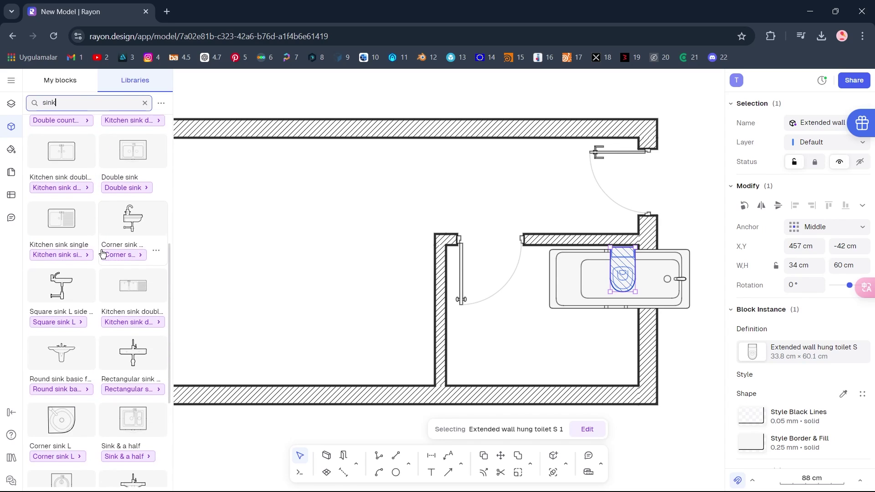
left_click(137, 235)
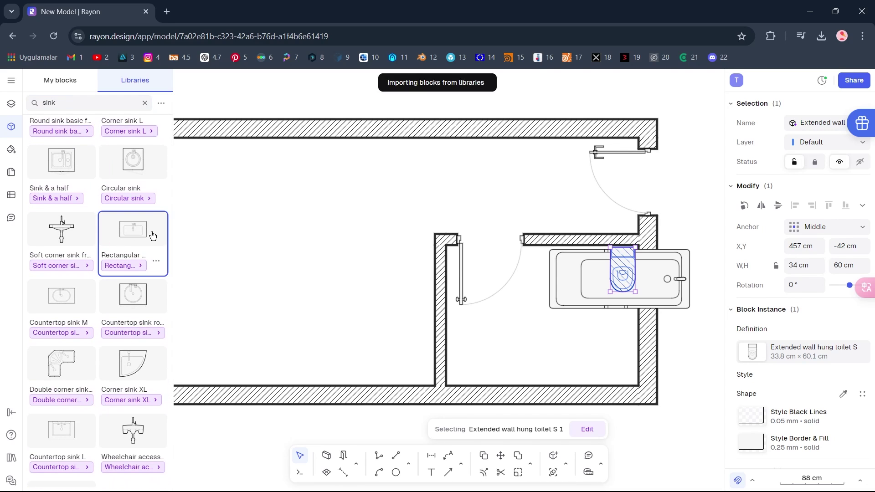
left_click_drag(624, 280, 477, 364)
- Rotate the bathtub by -90° and fit it against the bathroom's right wall
left_click(587, 290)
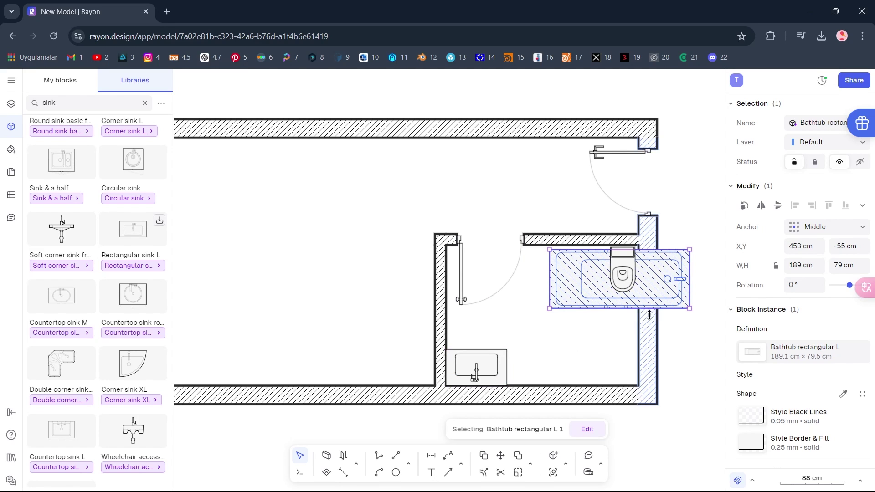
left_click_drag(693, 314, 617, 354)
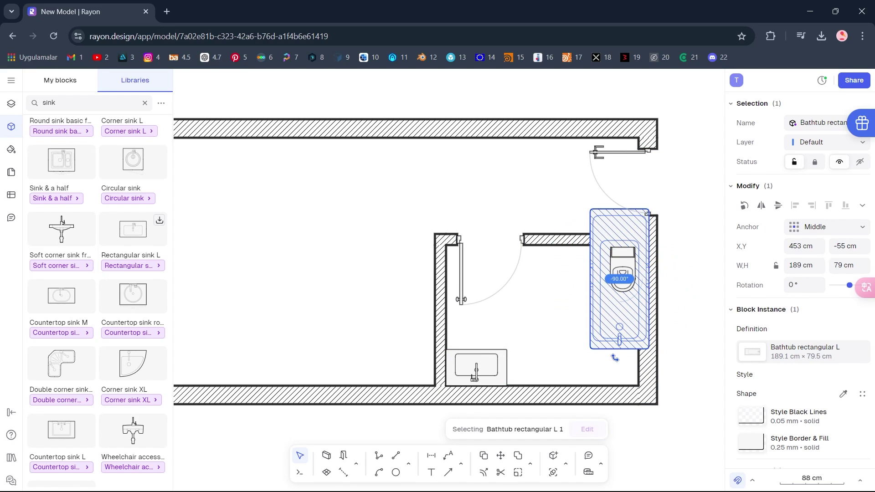
left_click_drag(617, 307, 608, 346)
- Rotate the toilet 180° and place it against the bathroom's bottom wall, between the sink and the bathtub
left_click_drag(621, 260, 547, 329)
left_click_drag(563, 364, 549, 295)
left_click_drag(550, 330, 546, 366)
key("Left")
key("Left")
key("Left")
key("Left")
key("Left")
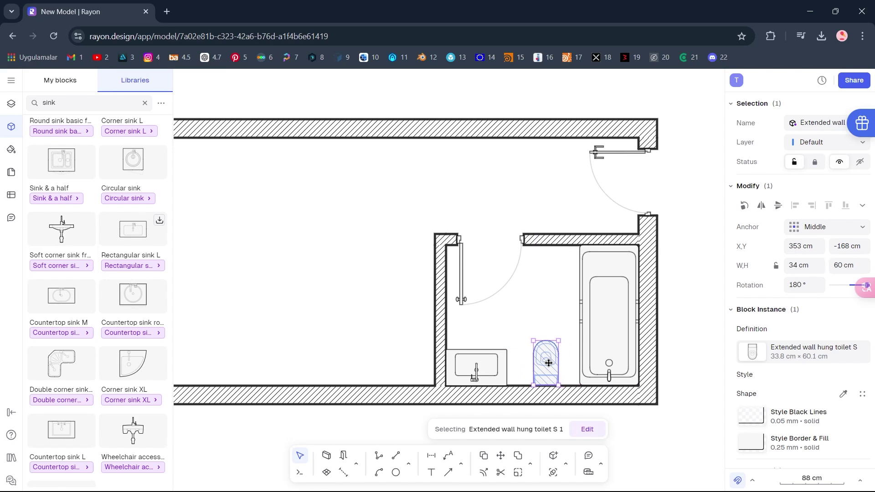
left_click(541, 308)
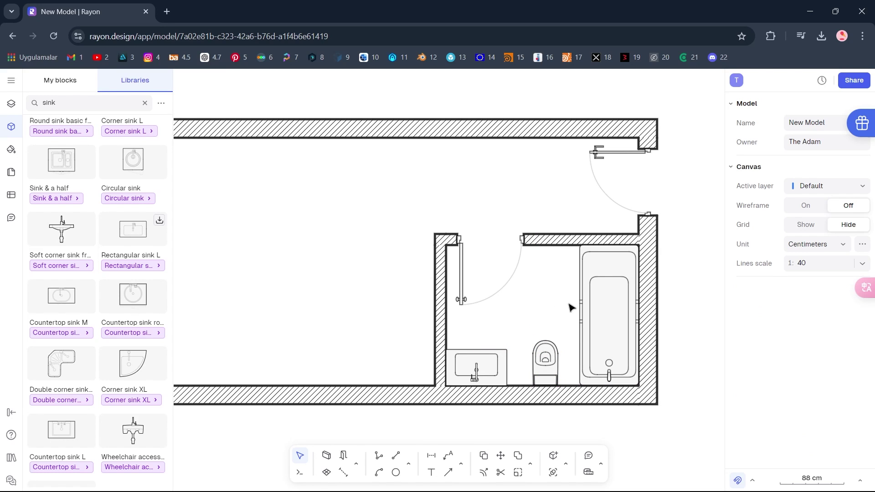
- Select all six walls of the plan and bring them to the front of the layer
left_click(641, 309)
left_click(580, 239, "shift")
left_click(440, 319, "shift")
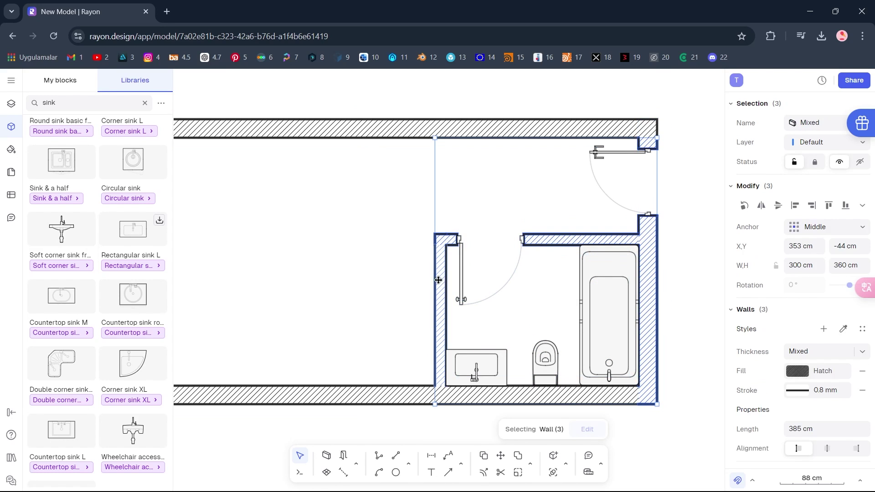
left_click(386, 392, "shift")
left_click(380, 129, "shift")
scroll(380, 220, "down", 3)
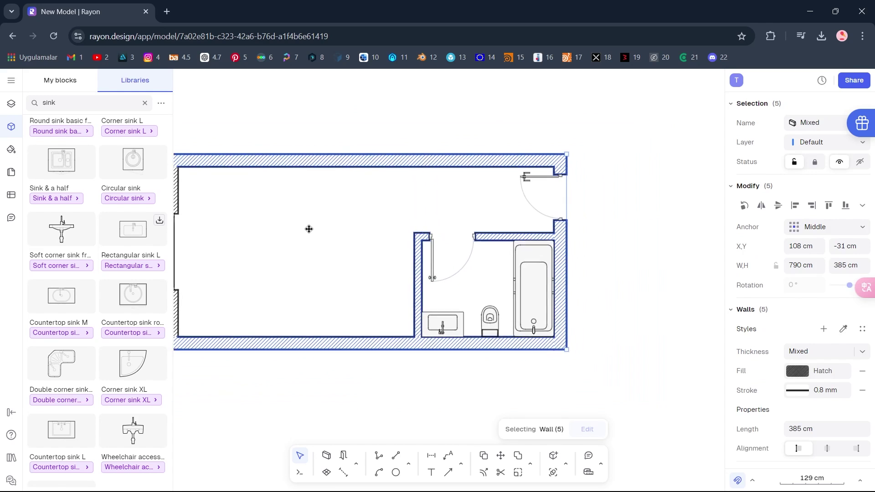
left_click(253, 195, "shift")
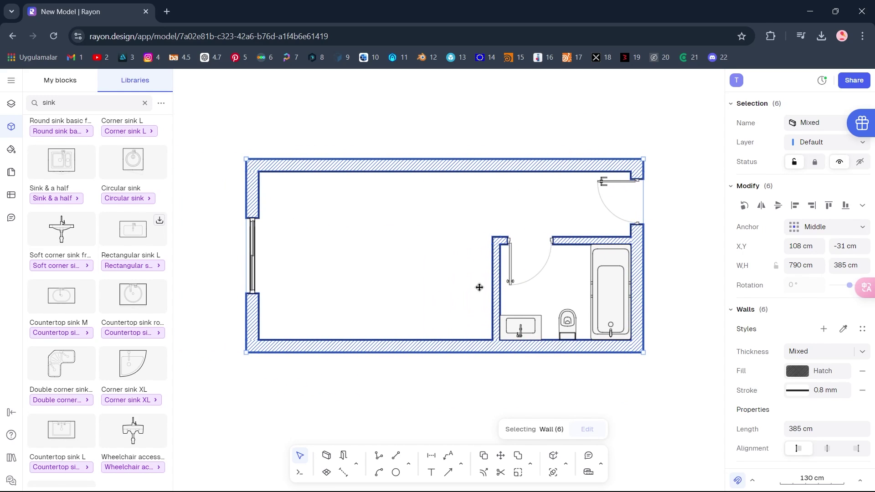
right_click(586, 319)
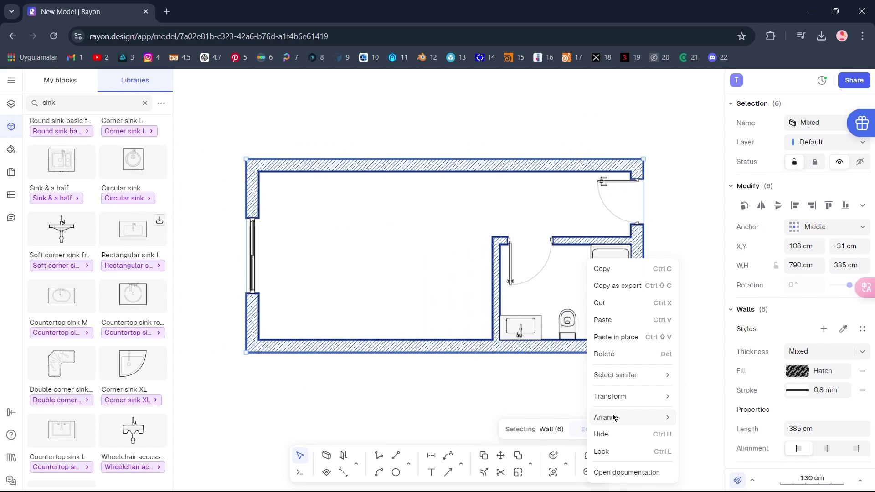
mouse_move(612, 417)
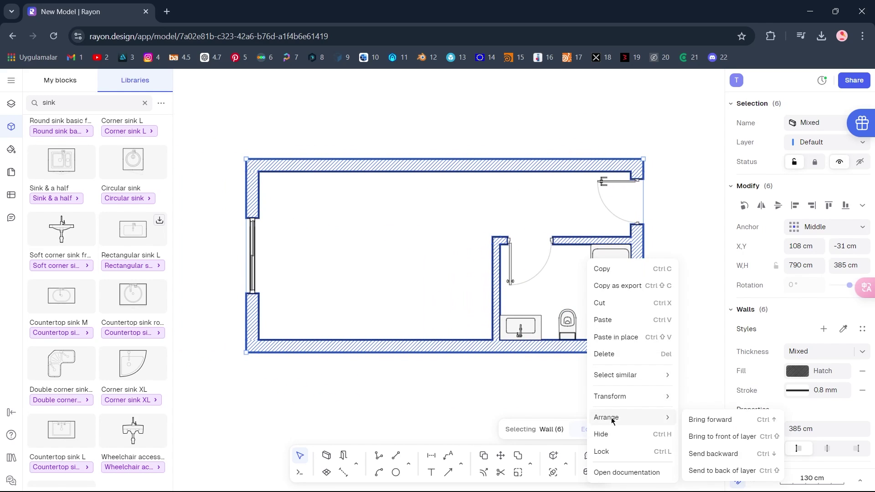
left_click(767, 437)
left_click(636, 415)
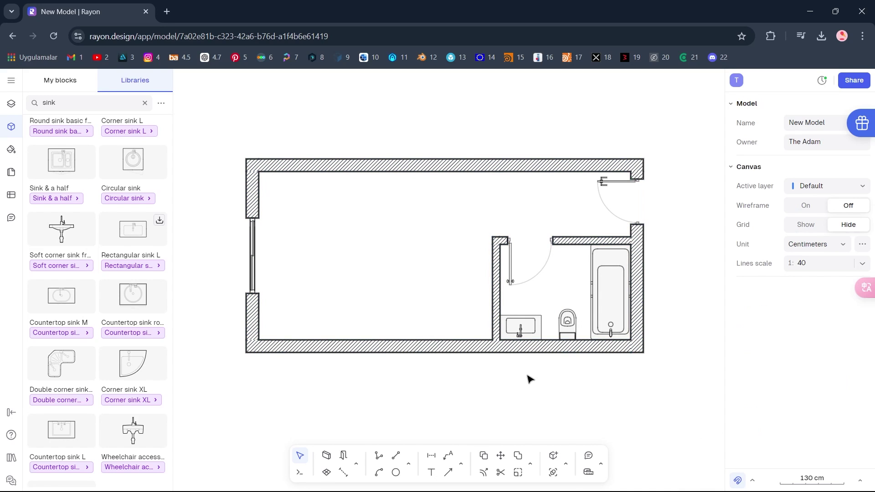
- Add the Double bed 2x2.2 with stands from the "bed" library blocks, rotated -180° with its headboard against the main room's bottom wall
left_click(817, 477)
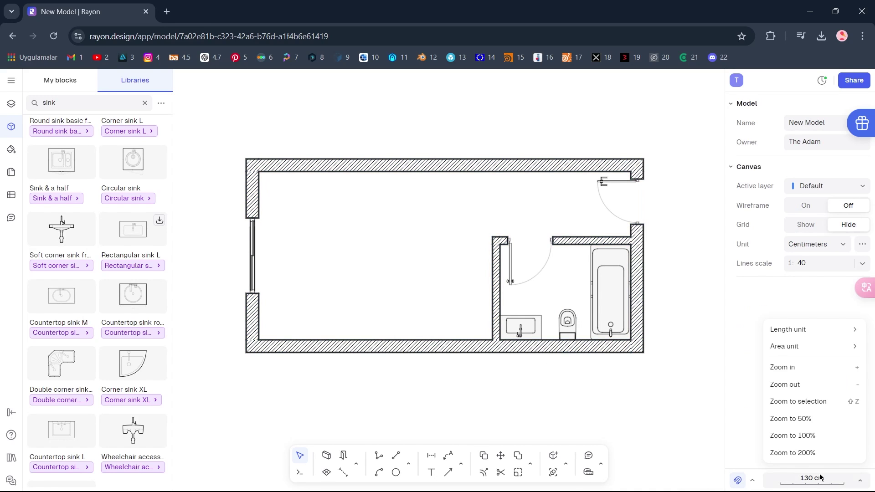
left_click(827, 439)
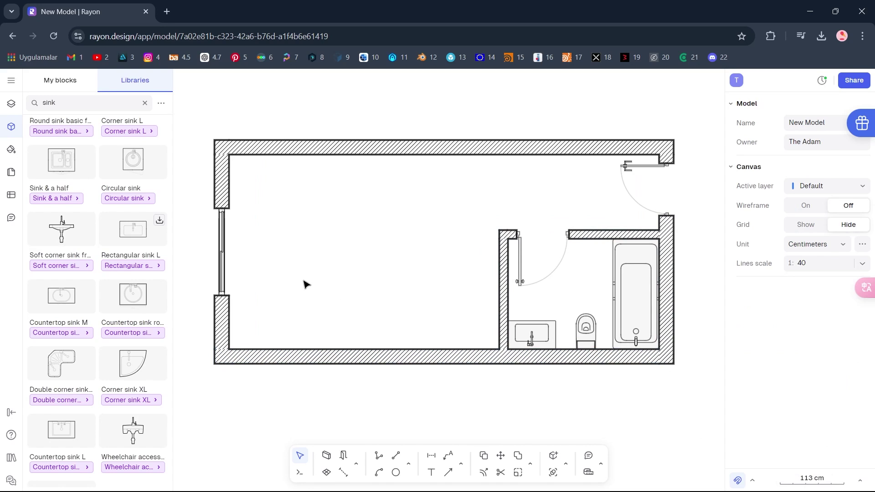
left_click(145, 103)
type("bed")
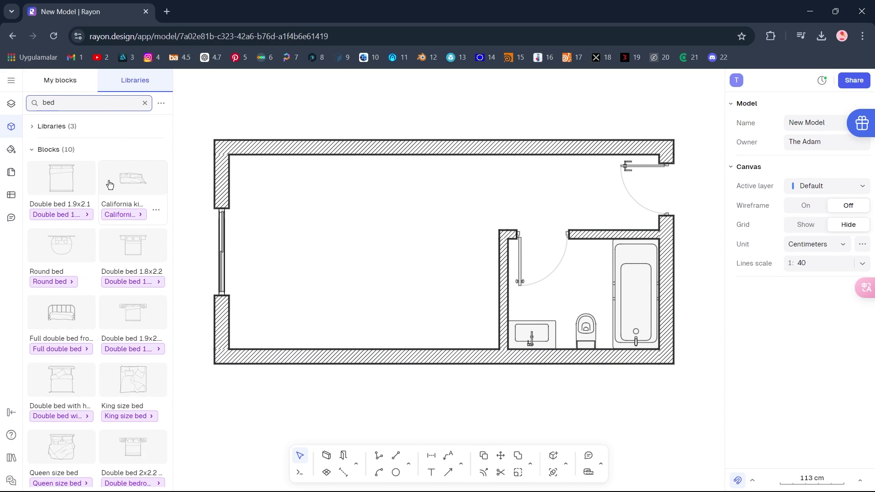
scroll(109, 184, "down", 5)
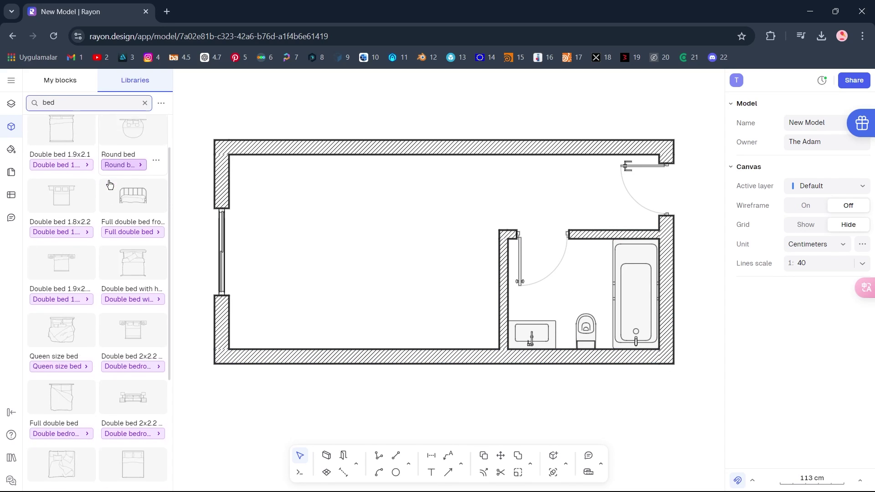
left_click(155, 297)
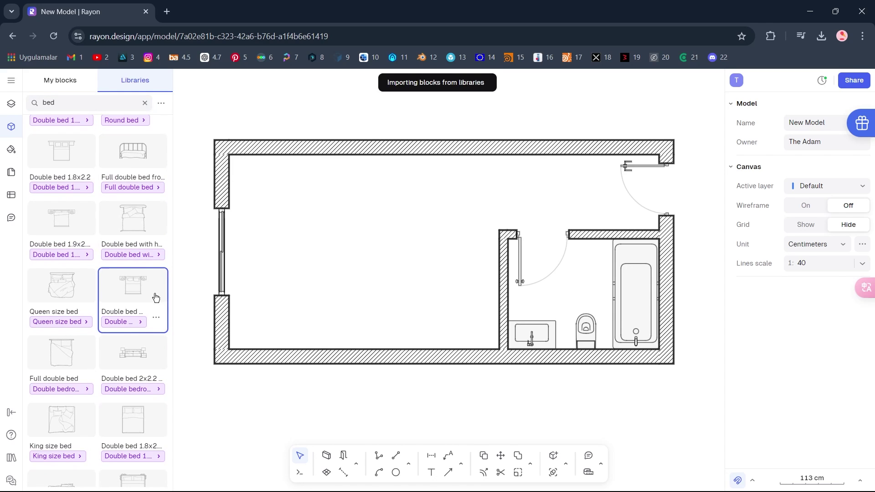
left_click_drag(636, 296, 380, 265)
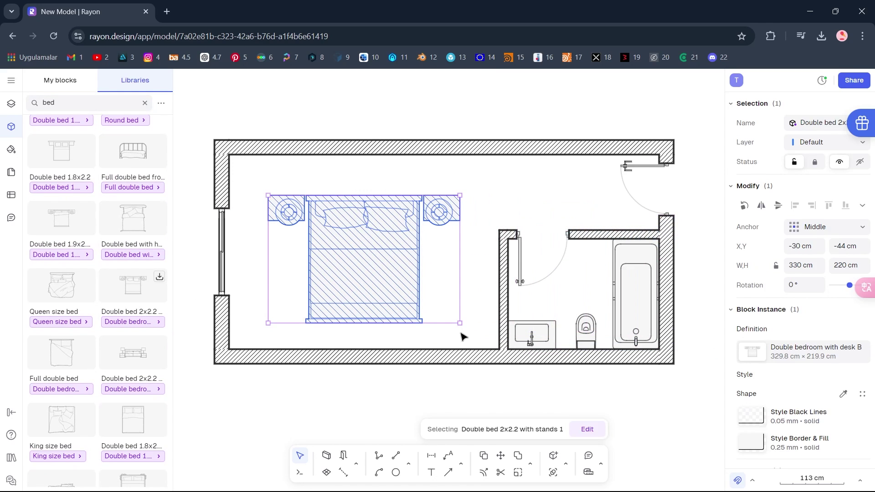
left_click_drag(459, 327, 362, 288)
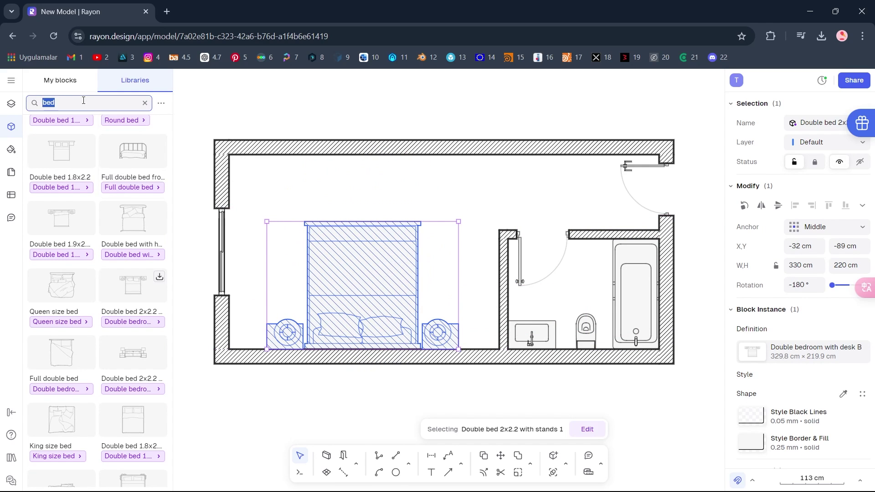
- Add the Wardrobe bifold door L from the "ward" library results, rotated -90° against the partition wall beside the bed
type("ward")
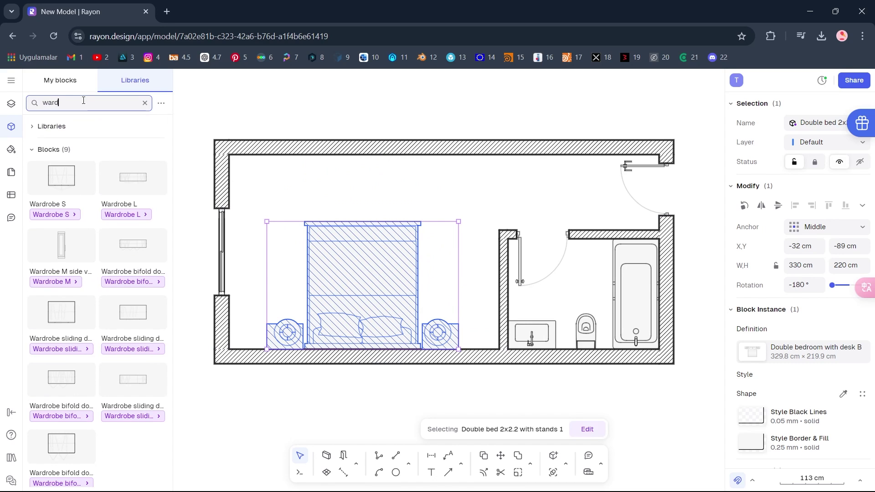
left_click_drag(133, 244, 618, 282)
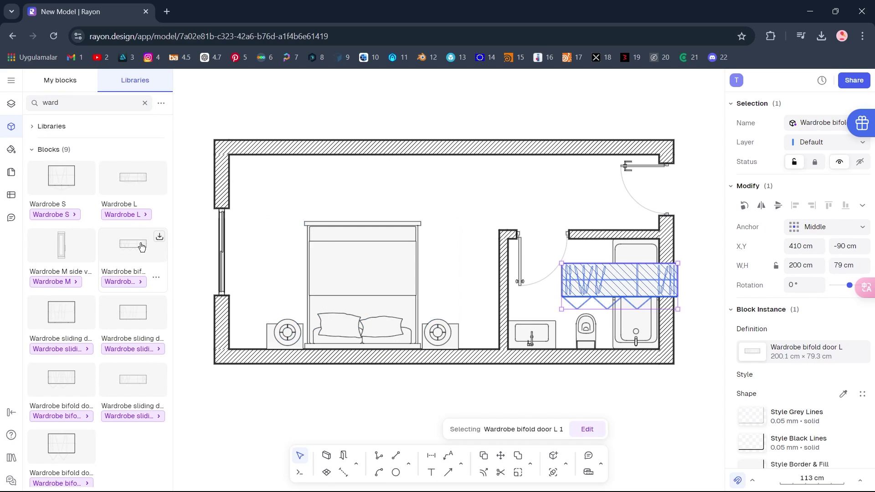
left_click_drag(565, 279, 419, 238)
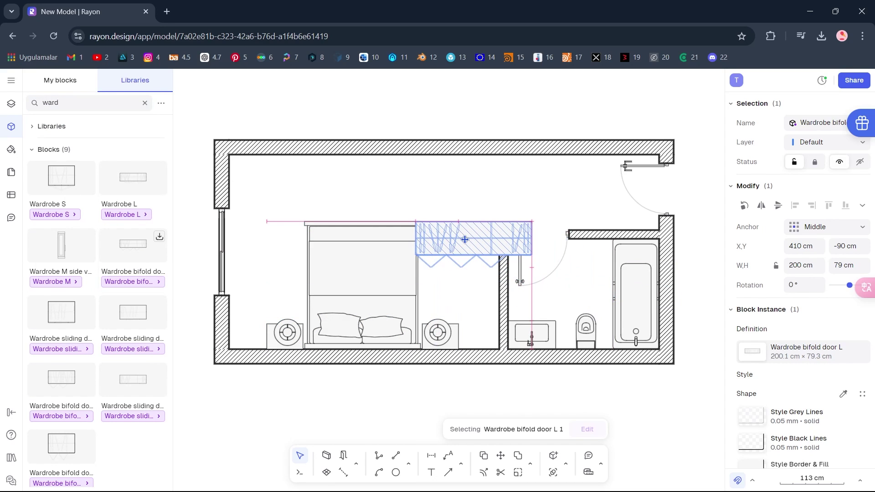
left_click_drag(534, 275, 466, 288)
left_click_drag(480, 259, 480, 304)
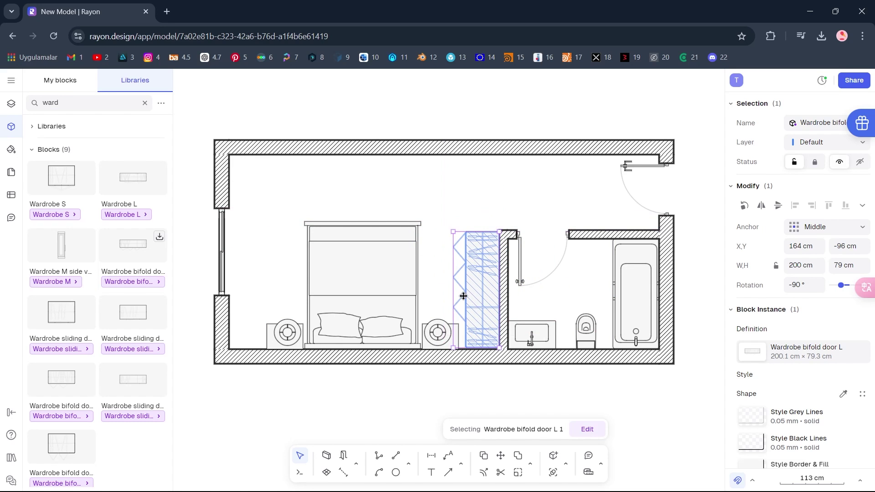
left_click(435, 292)
- Find "tv" blocks in the libraries and place the TV set L against the top wall, opposite the bed
left_click(144, 104)
type("tv")
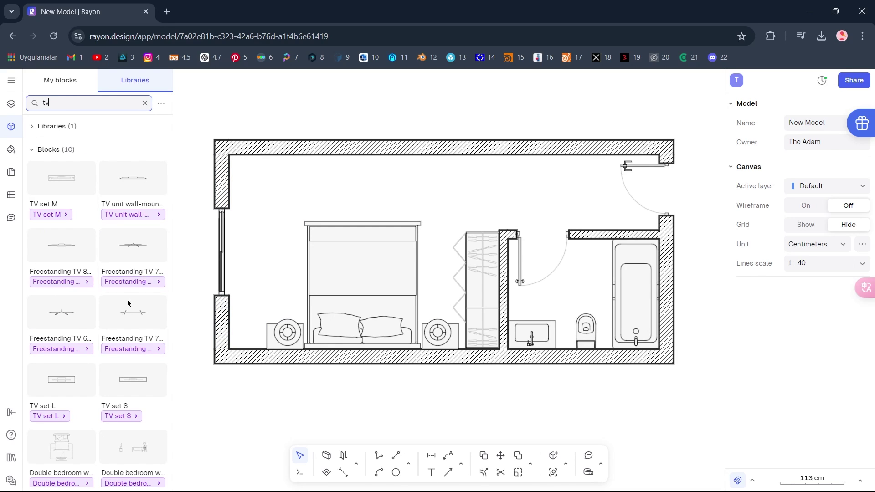
left_click(71, 388)
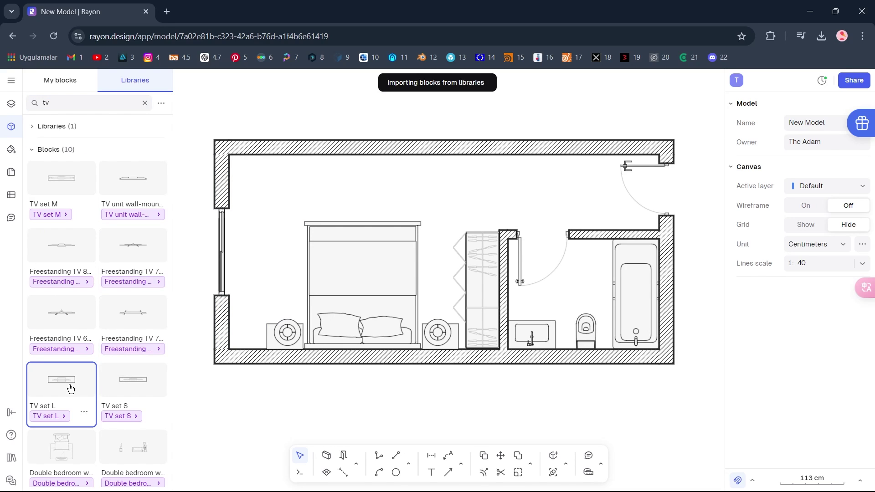
left_click_drag(597, 277, 347, 170)
left_click(334, 205)
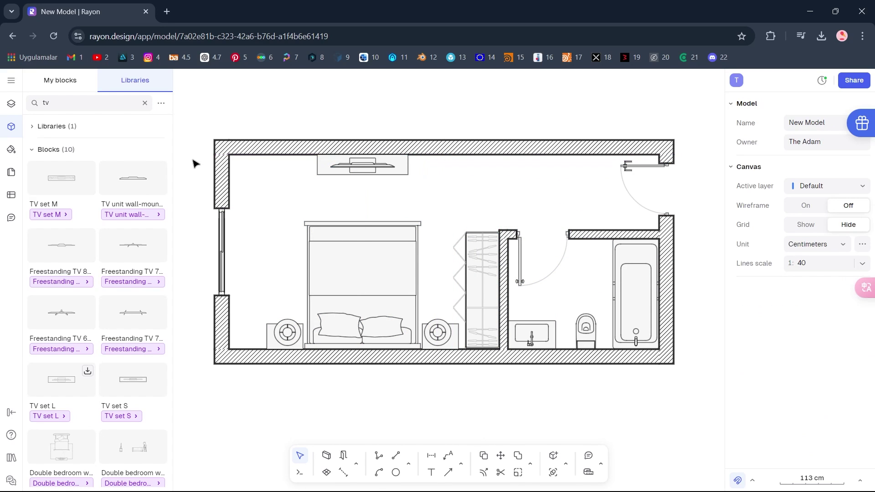
- Add the Armchair round from the "arm" library results to the main room's upper-left corner, rotated about 44.4°
left_click(144, 104)
type("a")
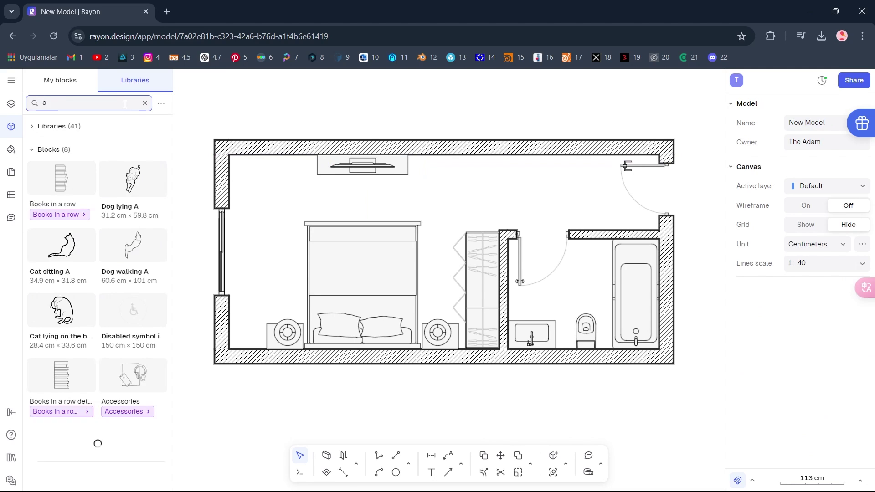
type("rm")
scroll(137, 290, "down", 7)
scroll(137, 289, "down", 3)
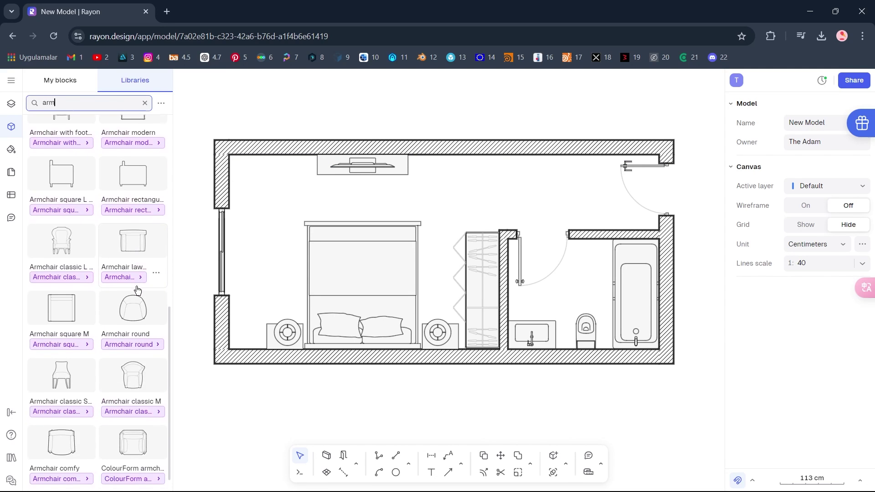
left_click(155, 310)
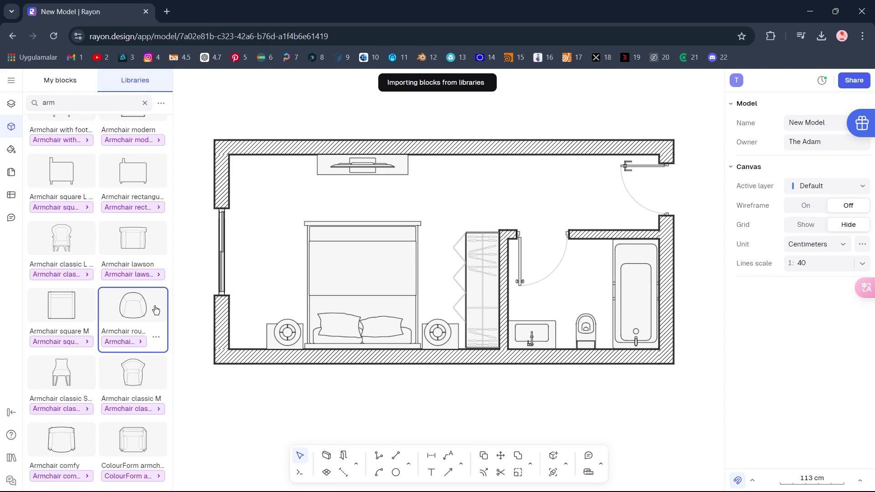
left_click_drag(608, 273, 254, 182)
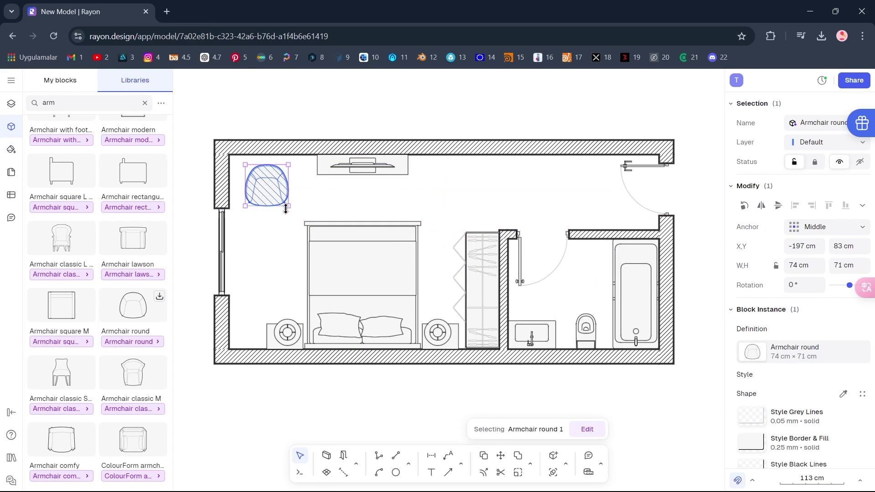
left_click_drag(291, 213, 301, 189)
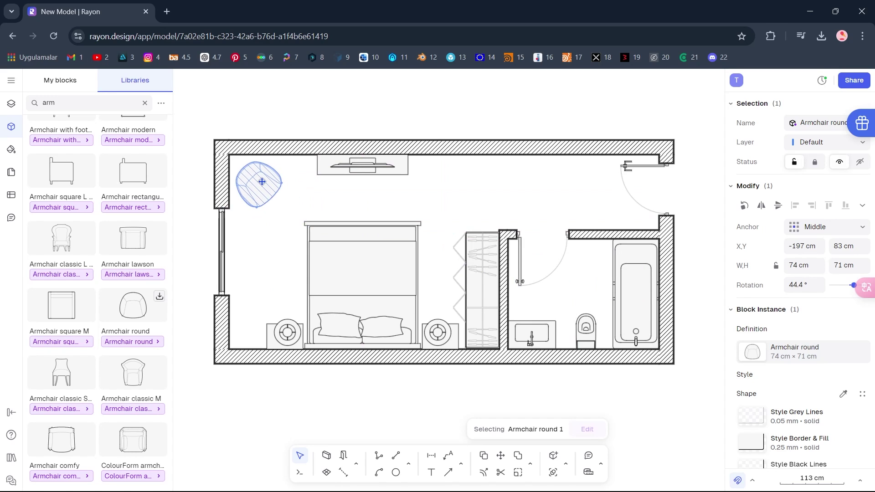
- Add the Coffee table circular from the "coffee table" library blocks between the armchair and TV set, scaled to about 47 × 49 cm and rotated about 26.3°
left_click(145, 102)
left_click(118, 99)
type("coffee table")
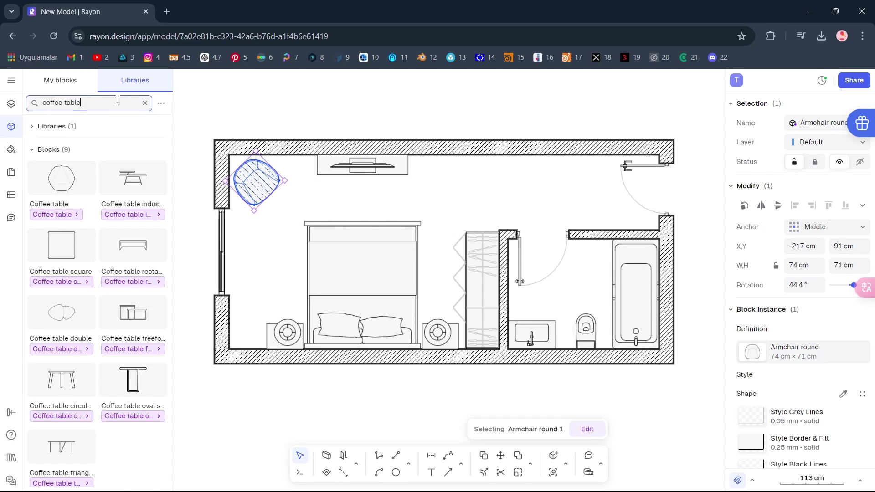
scroll(129, 220, "down", 1)
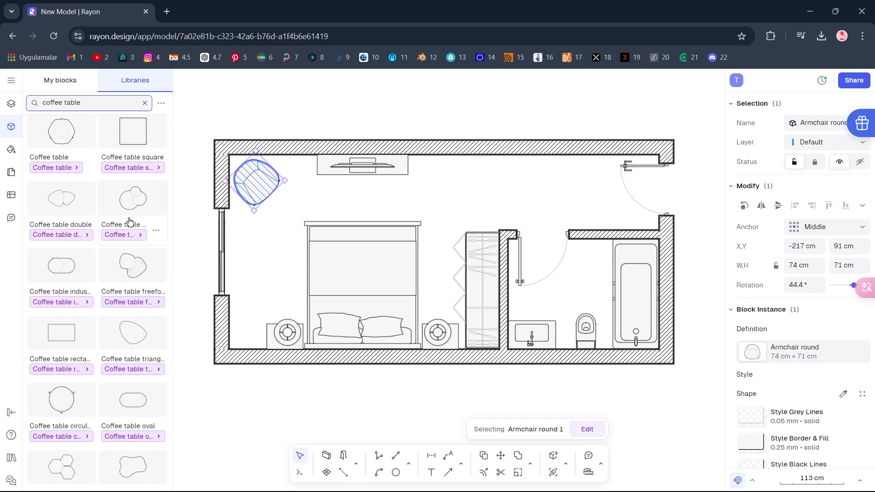
left_click(63, 394)
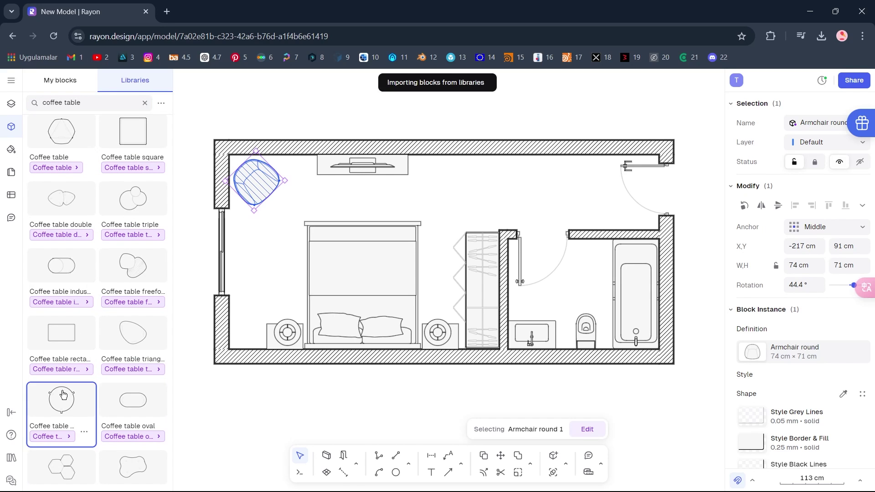
left_click_drag(637, 284, 298, 175)
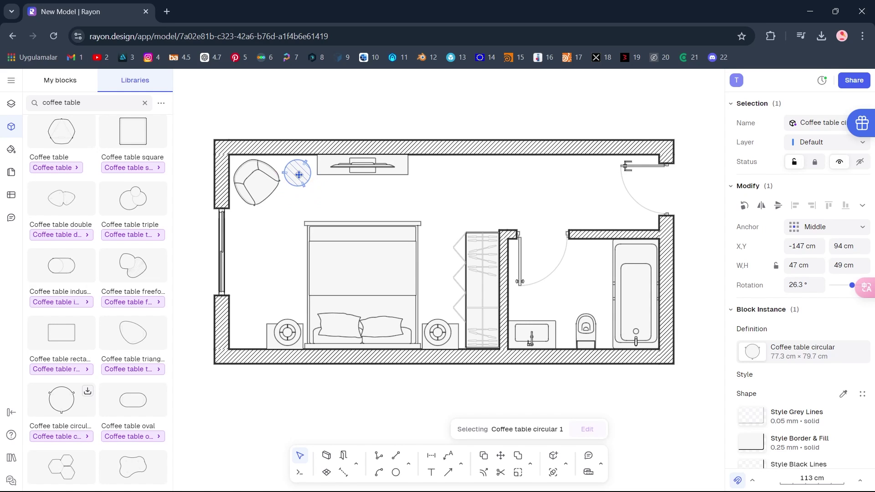
left_click(284, 234)
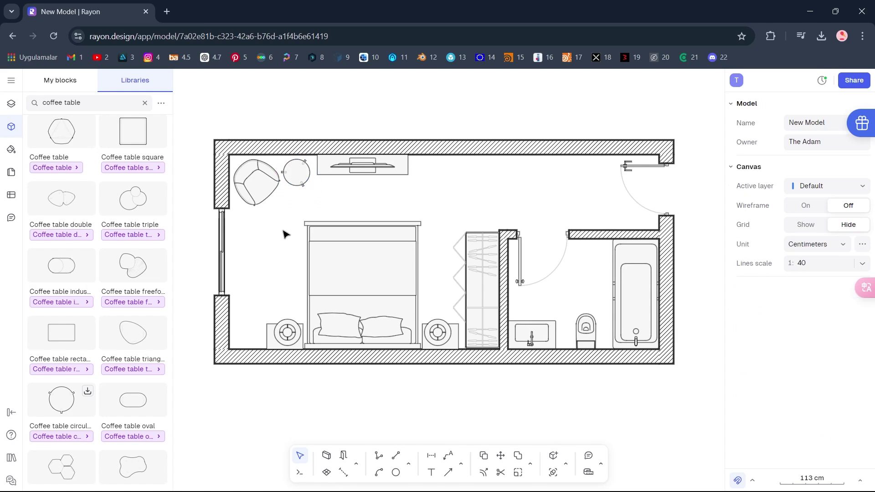
- Add the Philodendron from the "plant" library results beside the TV set, scaled to 68 × 68 cm and rotated -27.6°
left_click(145, 102)
type("plant")
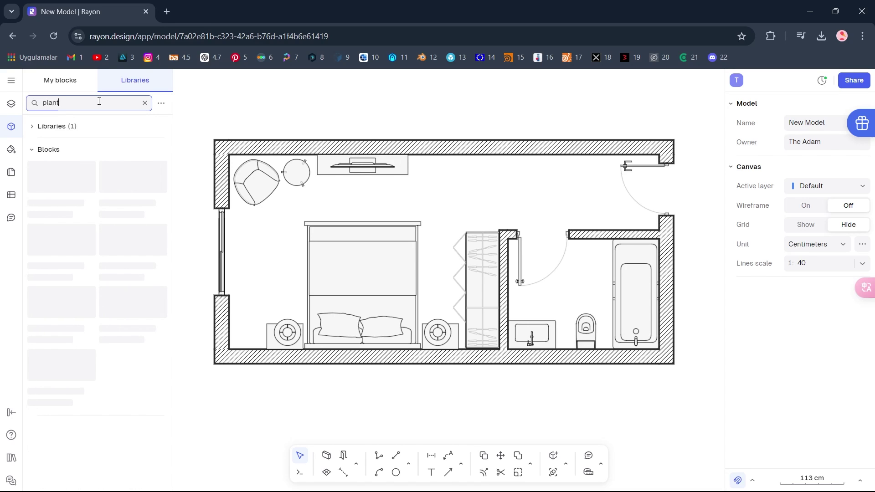
scroll(103, 158, "down", 5)
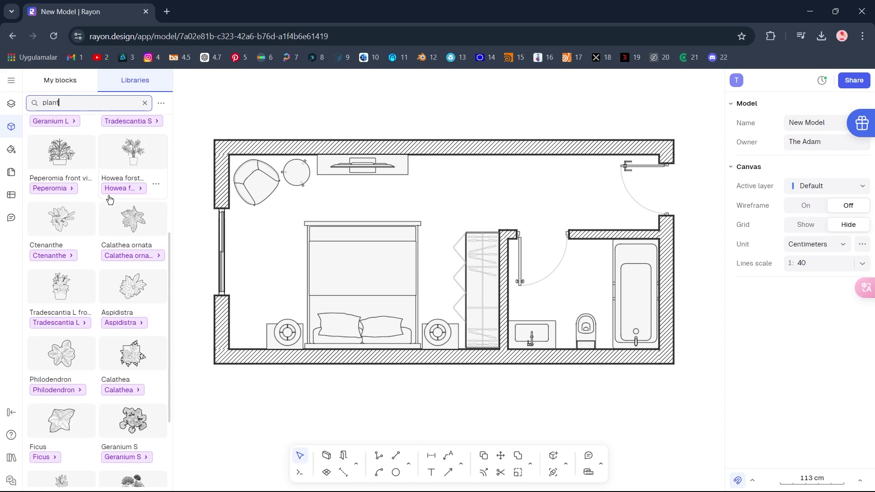
left_click(59, 360)
left_click_drag(59, 360, 431, 186)
left_click_drag(461, 221, 431, 178)
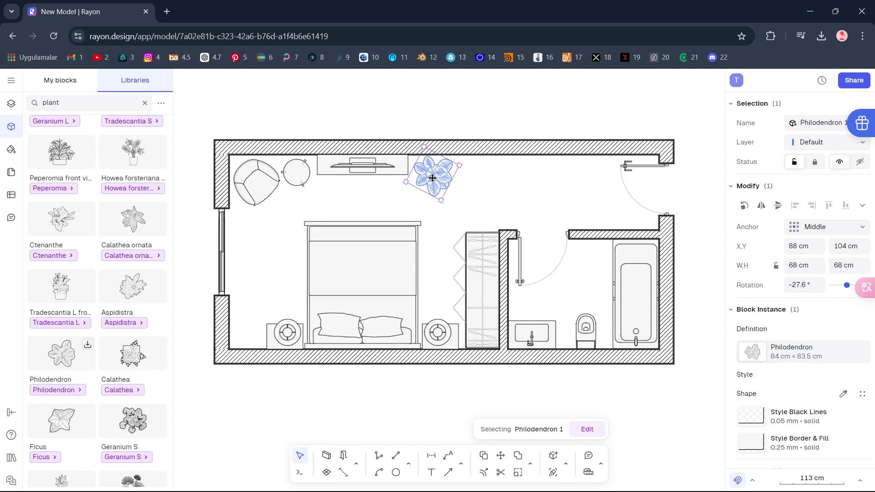
left_click(442, 235)
- Clear the block search and import the Office chair light from the Bedroom basics - 3 views library
left_click(145, 103)
scroll(160, 142, "down", 1)
scroll(160, 142, "down", 2)
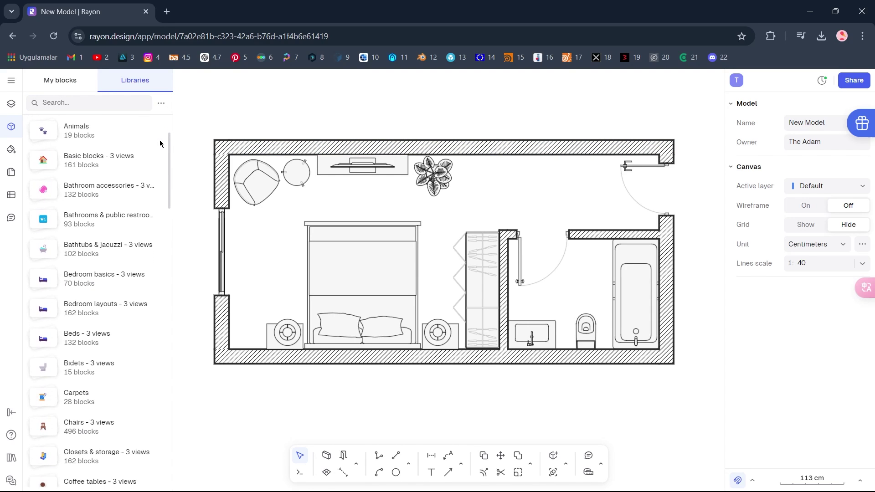
left_click(150, 285)
left_click(123, 139)
- Search the Bedroom basics library for "desk" and import the Office desk block
left_click(143, 104)
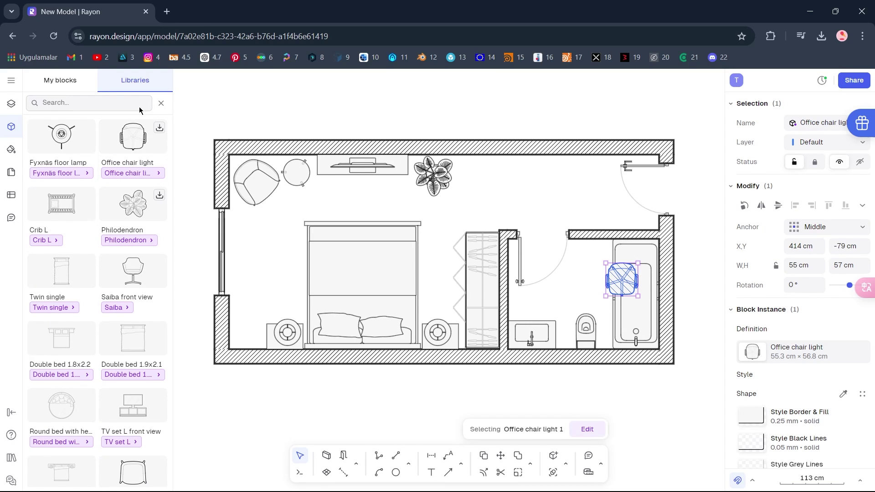
left_click(128, 103)
type("desk")
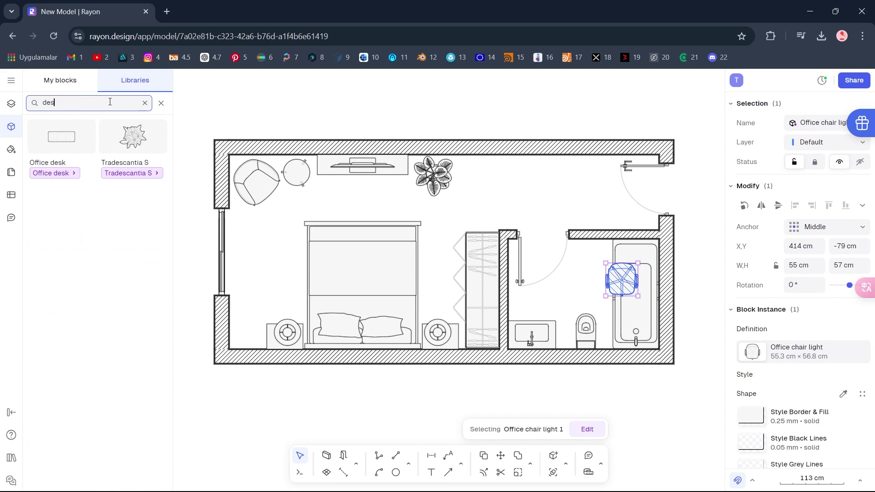
left_click(74, 140)
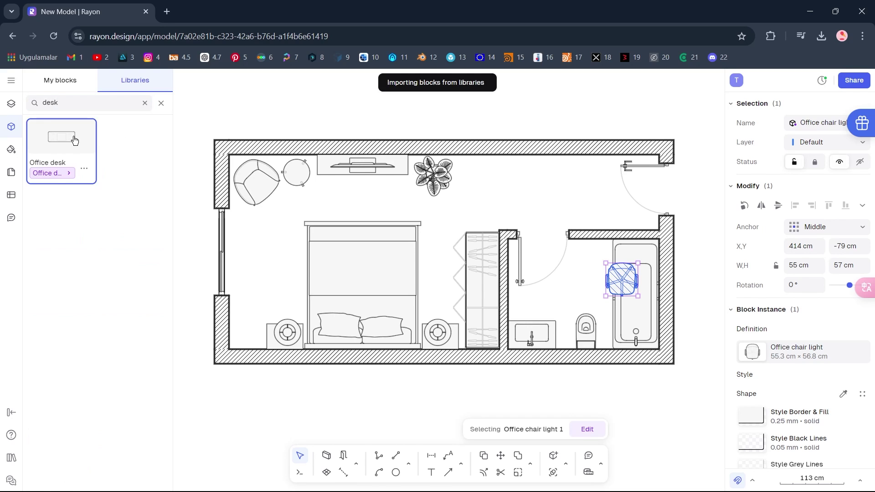
- Move the window wall outward and fit the Office desk, sized 111 × 45 cm, into the main room's lower-left corner beside the nightstand
left_click_drag(620, 279, 303, 266)
left_click_drag(222, 318, 196, 315)
left_click_drag(289, 266, 203, 337)
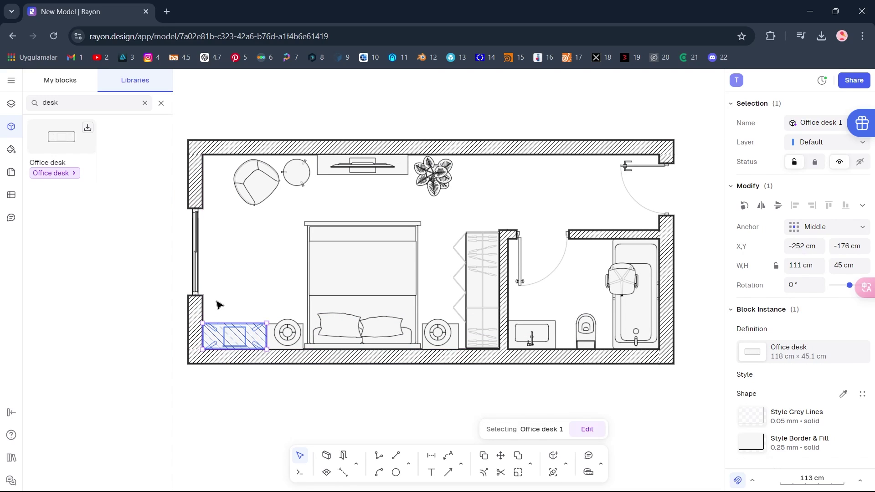
- Move the Office chair light from the bathroom to the desk, rotated 41.3° and partly tucked under the desktop
left_click(237, 281)
left_click_drag(617, 279, 232, 322)
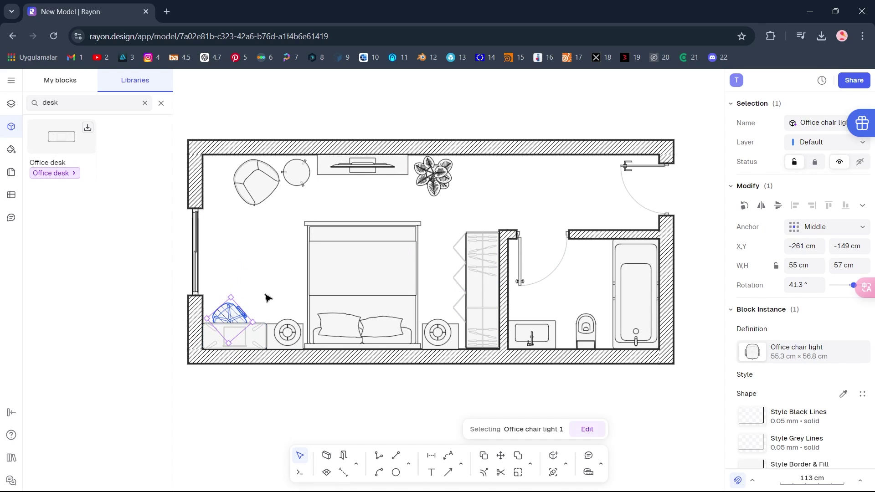
left_click(267, 295)
- Shift the round armchair and the circular coffee table toward the window wall
left_click_drag(254, 182, 232, 185)
left_click_drag(299, 174, 277, 176)
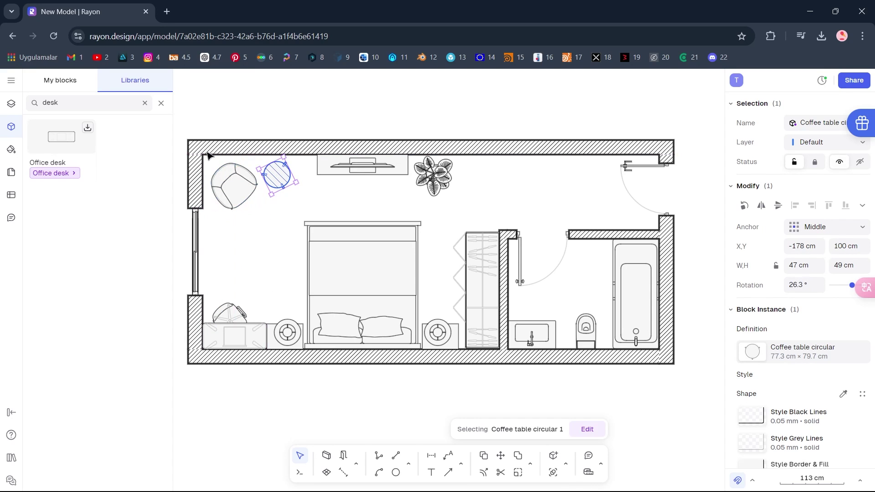
- Add the Round carpet abstract from the "carp" library results between the window and the bed, and send it to the back of the layer
left_click(160, 107)
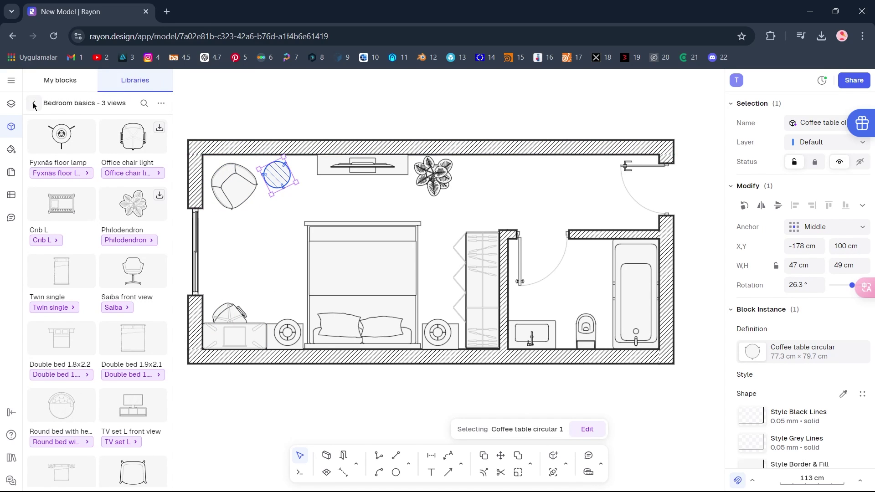
left_click(47, 103)
type("carp")
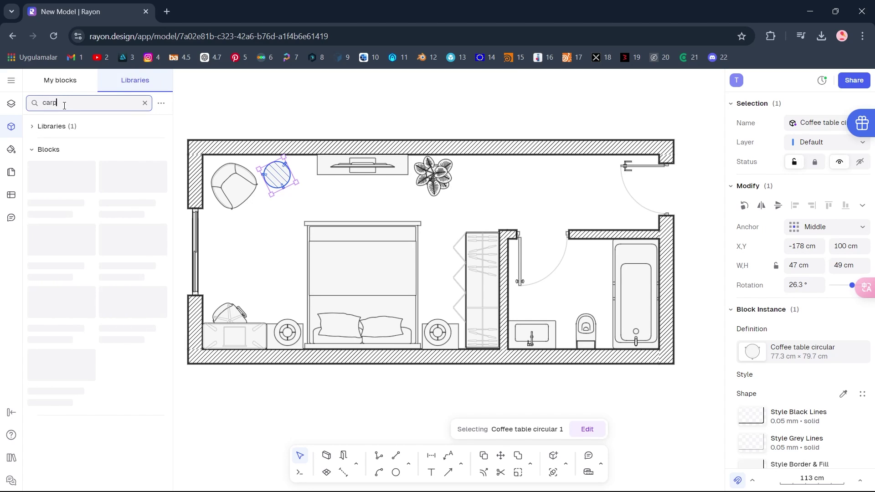
left_click_drag(126, 442, 281, 259)
right_click(328, 243)
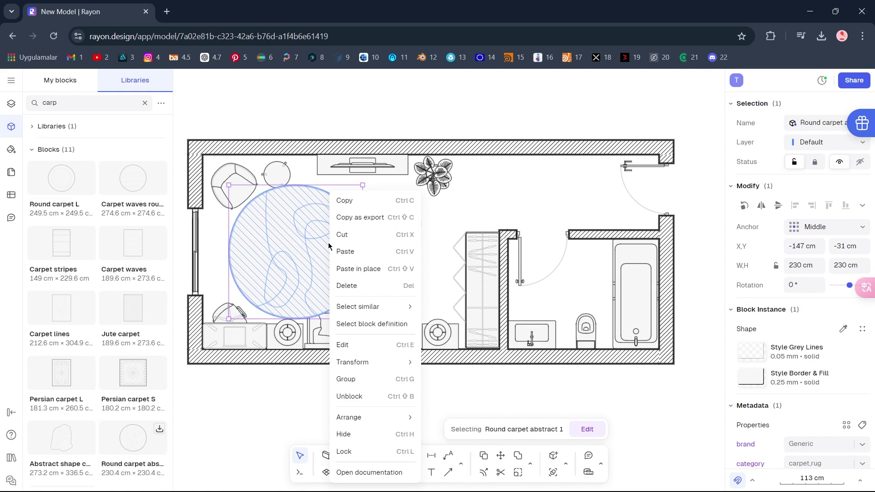
mouse_move(380, 420)
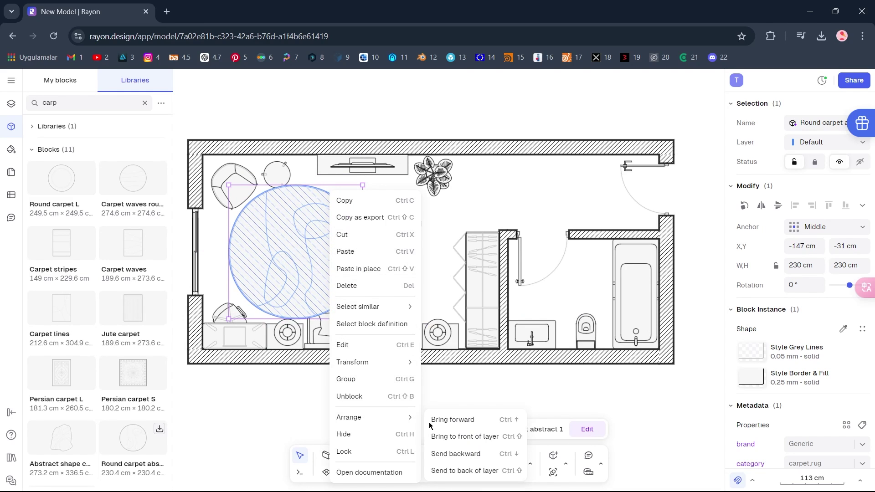
left_click(506, 471)
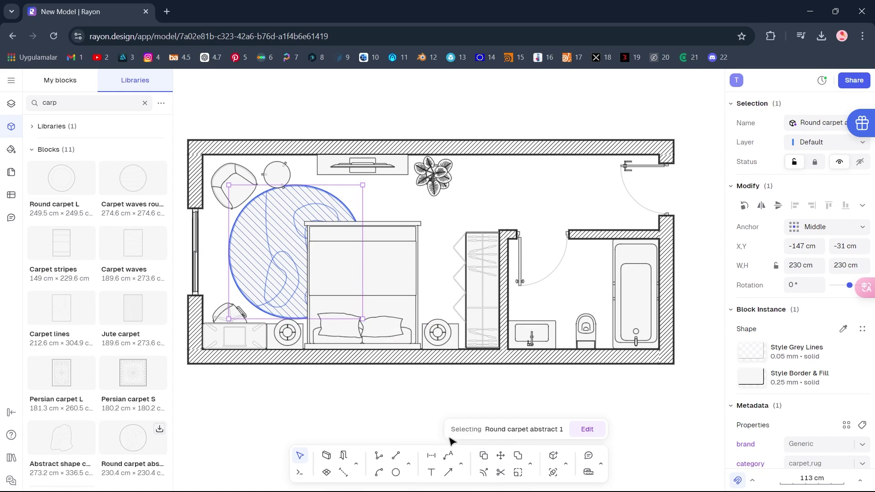
- Reposition and rotate the circular coffee table beside the armchair so it clears the carpet, and close the block library
left_click(274, 175)
left_click_drag(274, 175, 300, 185)
left_click(354, 194)
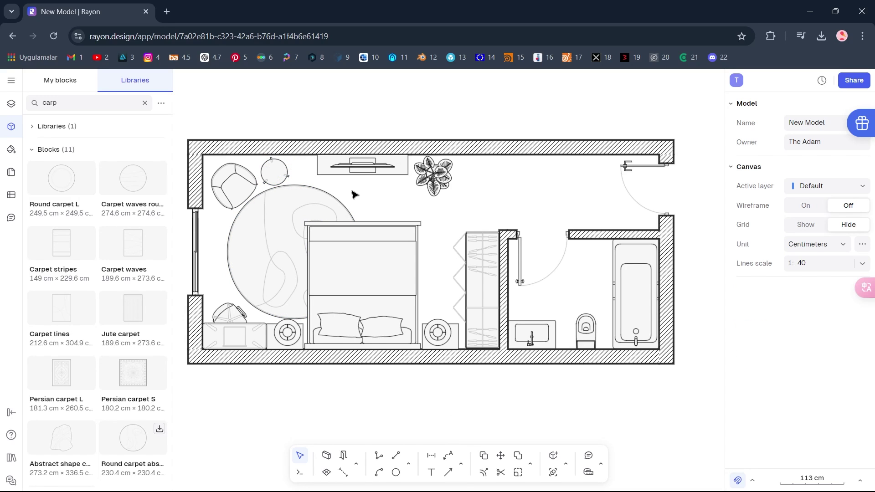
left_click(11, 128)
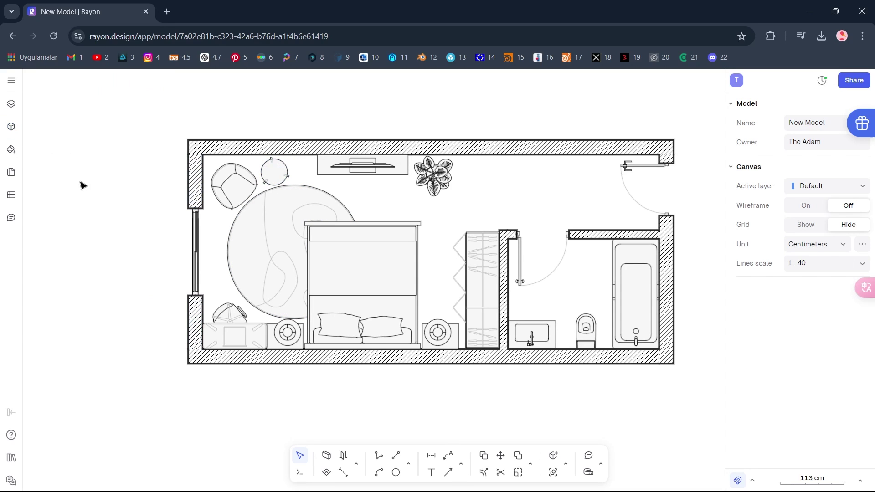
- Draw a 150 cm line across the window opening along the wall's inner face
left_click(395, 455)
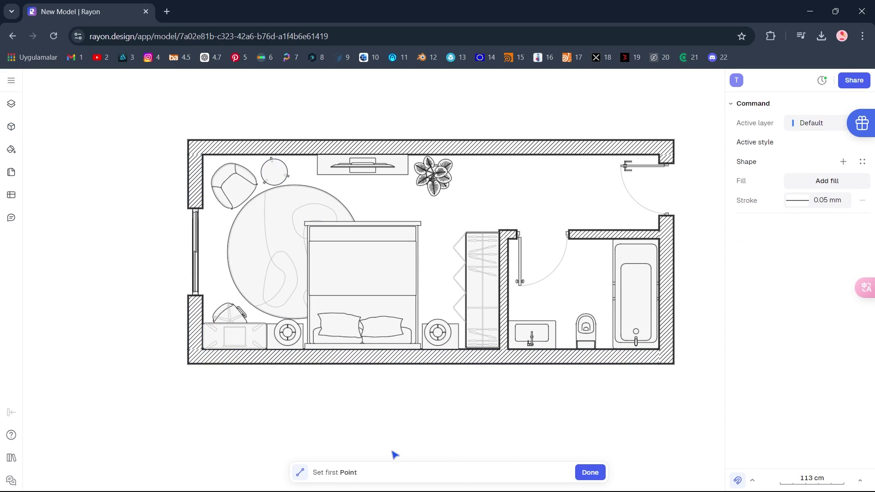
left_click(205, 297)
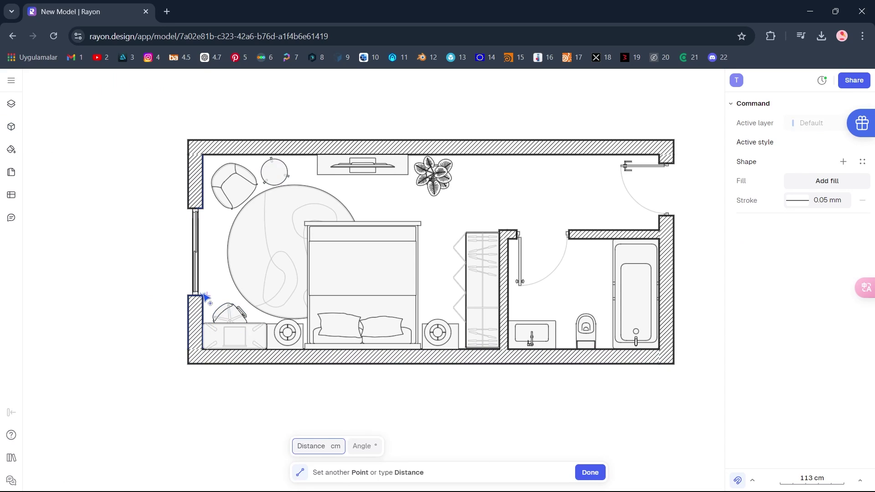
left_click(205, 211)
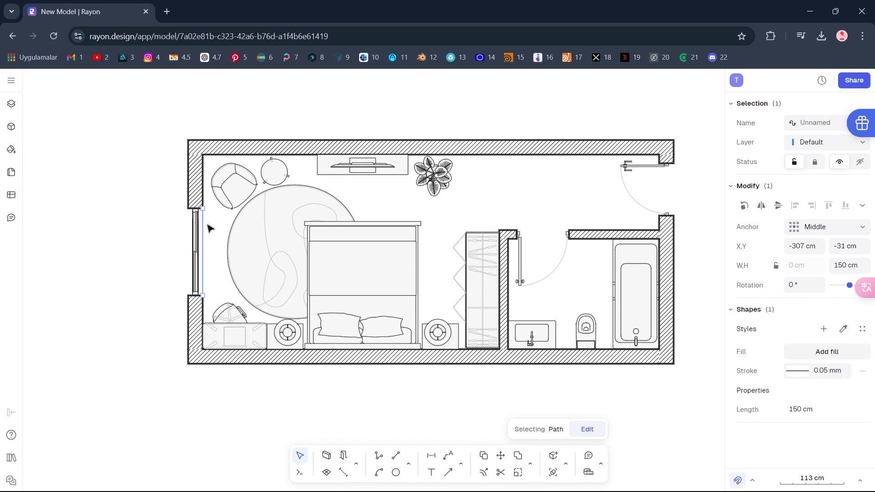
left_click(182, 249)
- Draw a vertical line across the window opening along the wall's outer face
key("l")
left_click(188, 295)
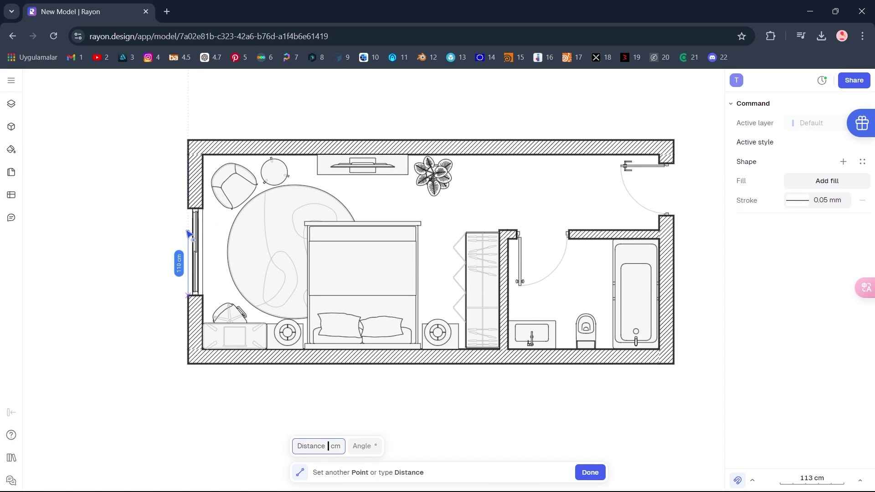
left_click(187, 215)
left_click(157, 273)
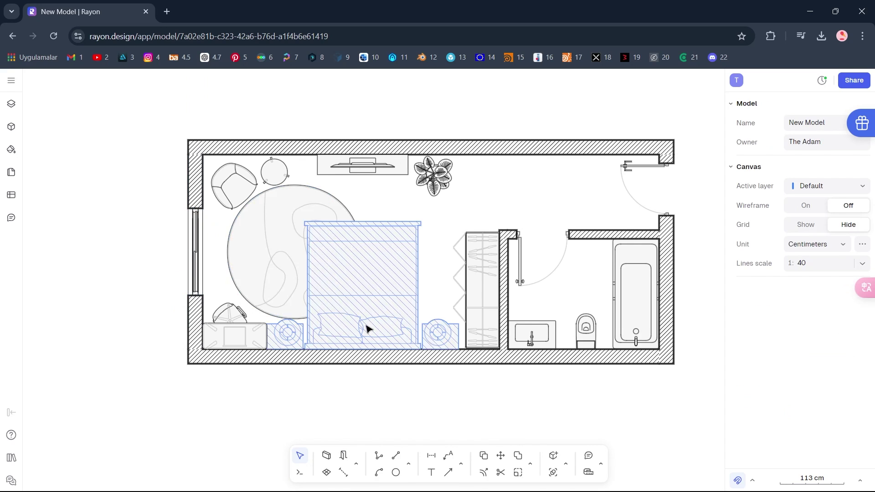
- Create a zone covering the bathroom floor
left_click(803, 478)
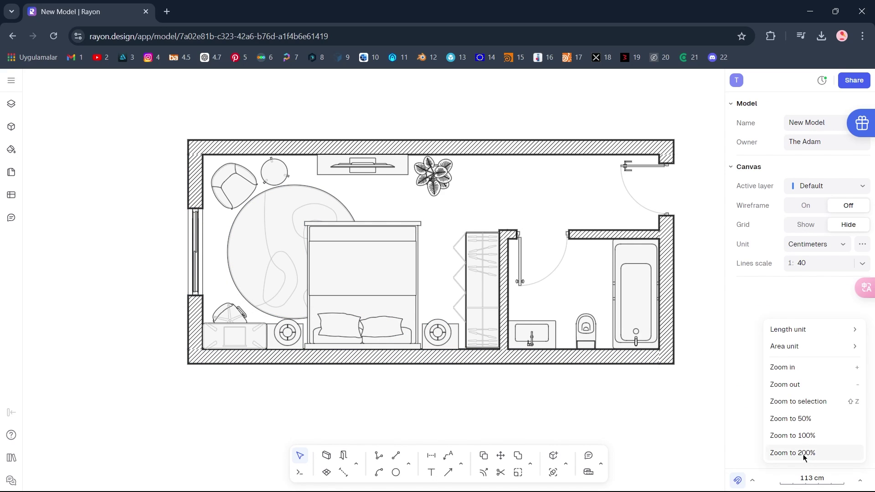
left_click(822, 436)
left_click(504, 303)
middle_click_drag(504, 302, 438, 308)
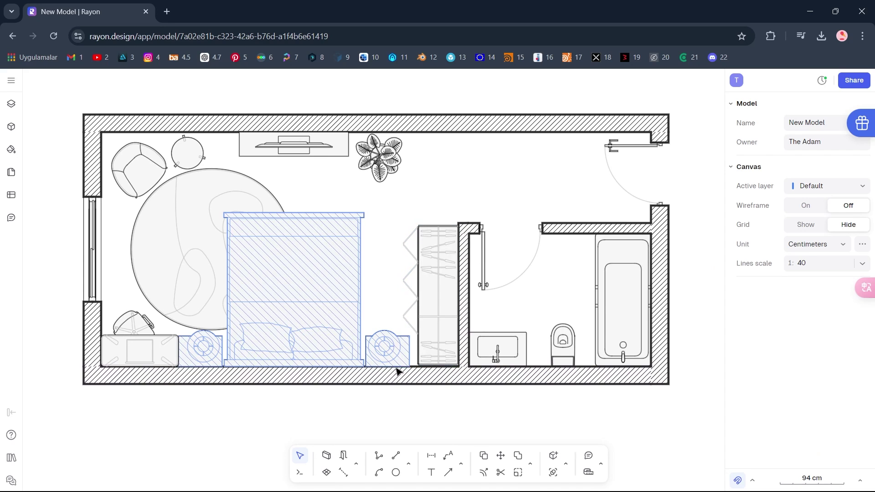
left_click(327, 473)
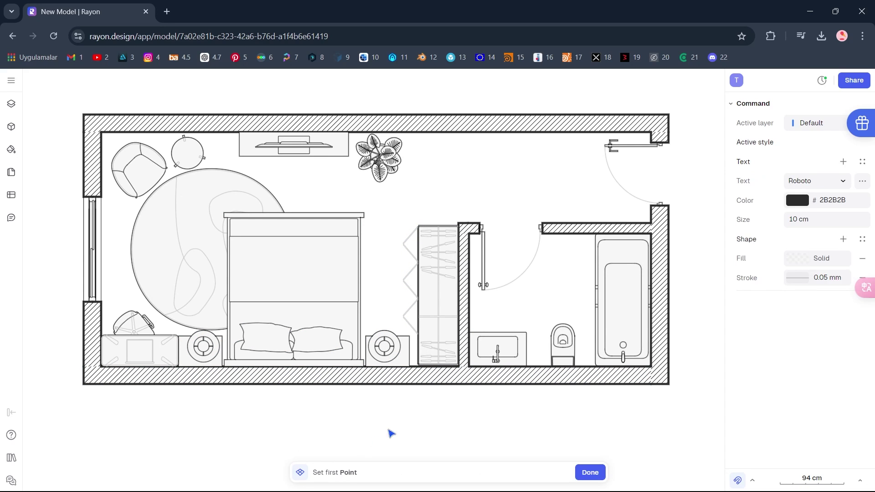
left_click(539, 304)
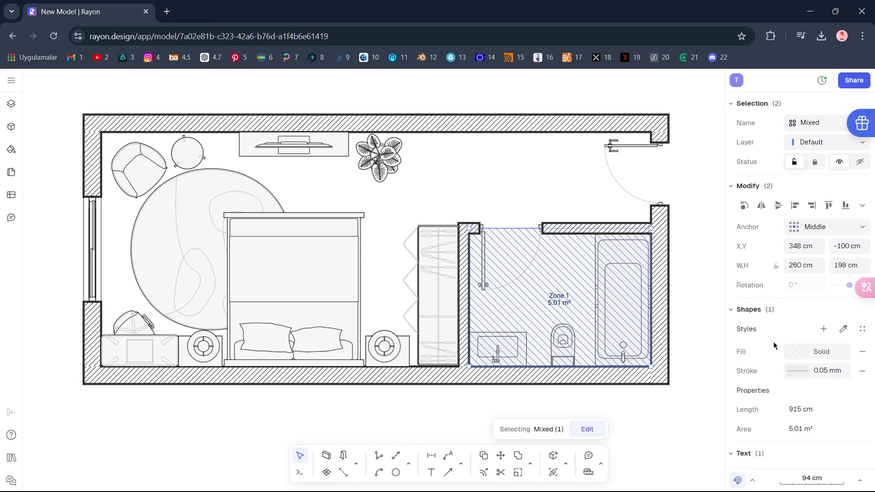
- Change the bathroom zone's fill from solid to the Square 300x300 hatch
left_click(841, 356)
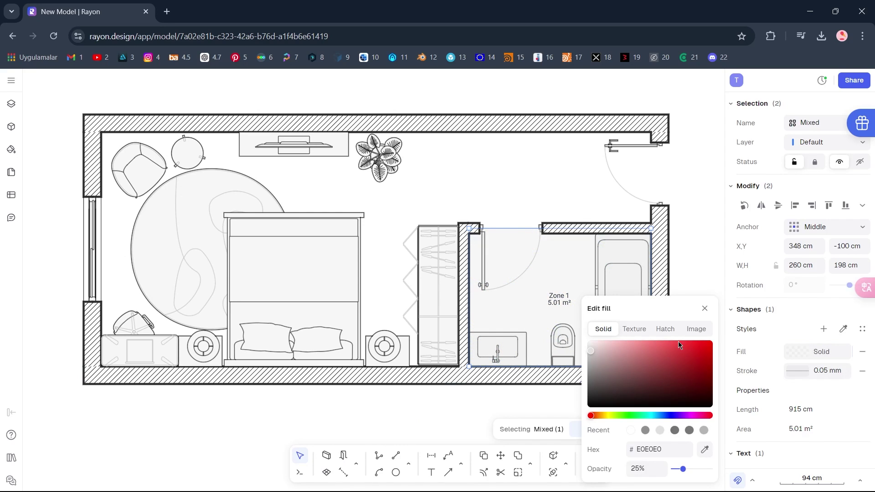
left_click(666, 329)
left_click(527, 404)
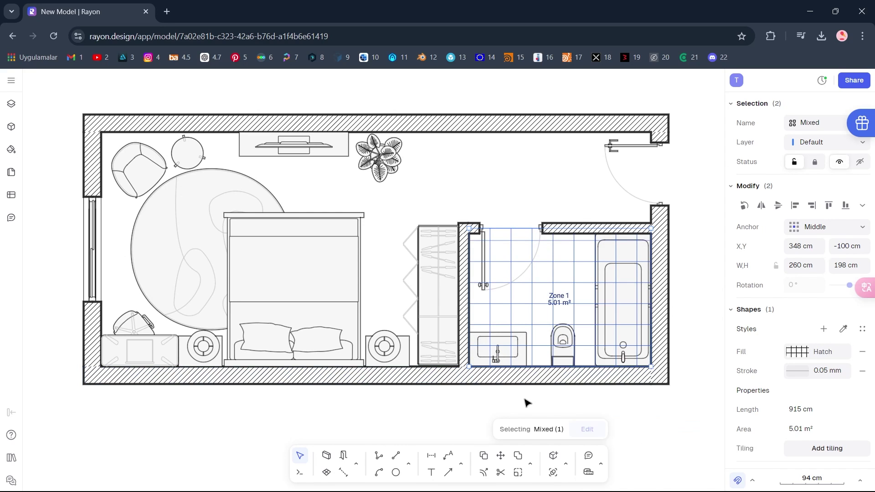
left_click(536, 390)
- Send the hatched bathroom zone to the back of the layer, behind the bathroom fixtures
left_click(542, 308)
right_click(542, 309)
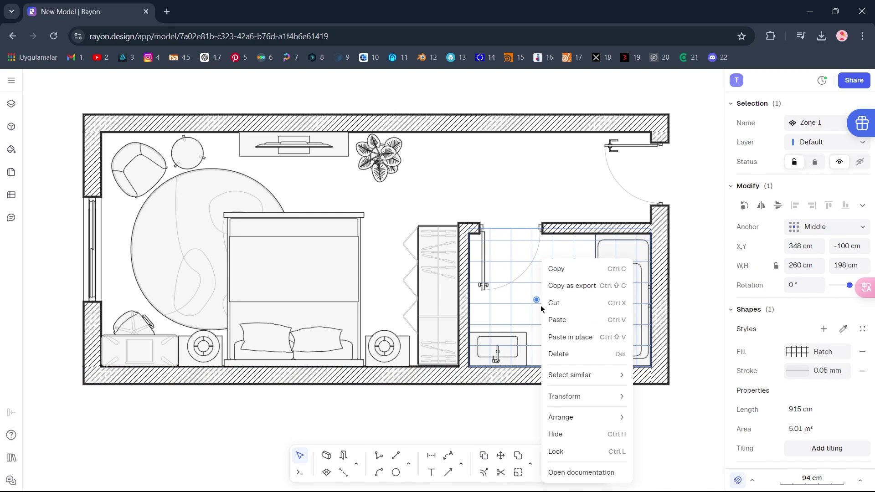
mouse_move(588, 417)
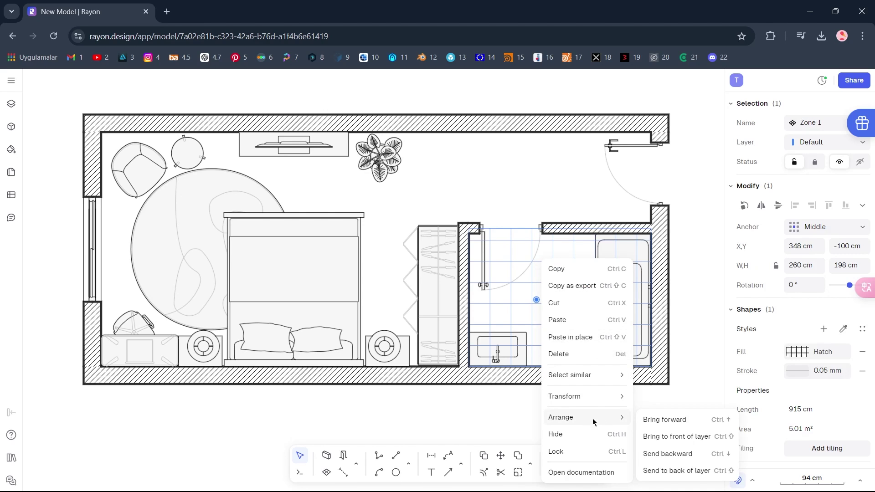
left_click(706, 470)
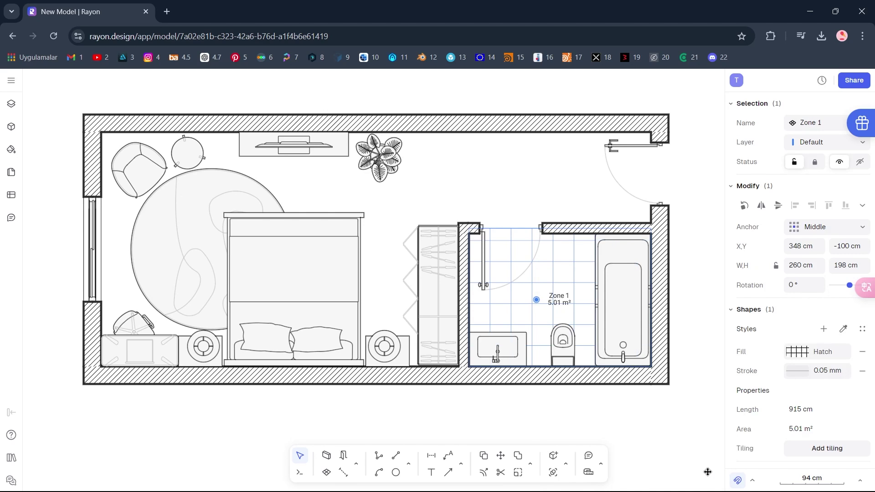
left_click(587, 429)
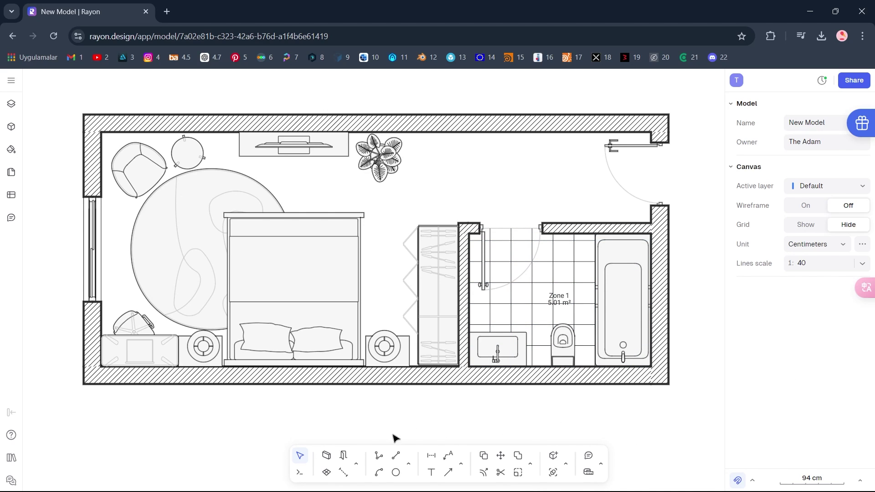
- Create a zone covering the bedroom floor and change its hatch pattern to Parquet Strip
left_click(326, 472)
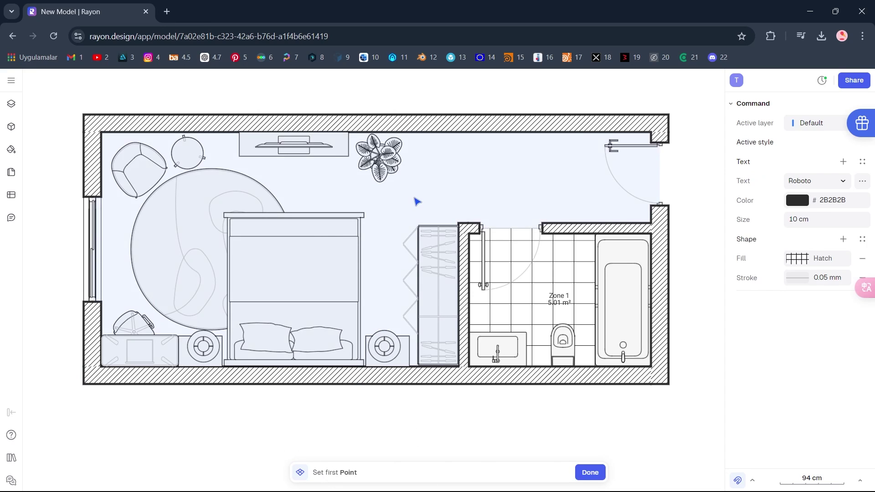
left_click(416, 201)
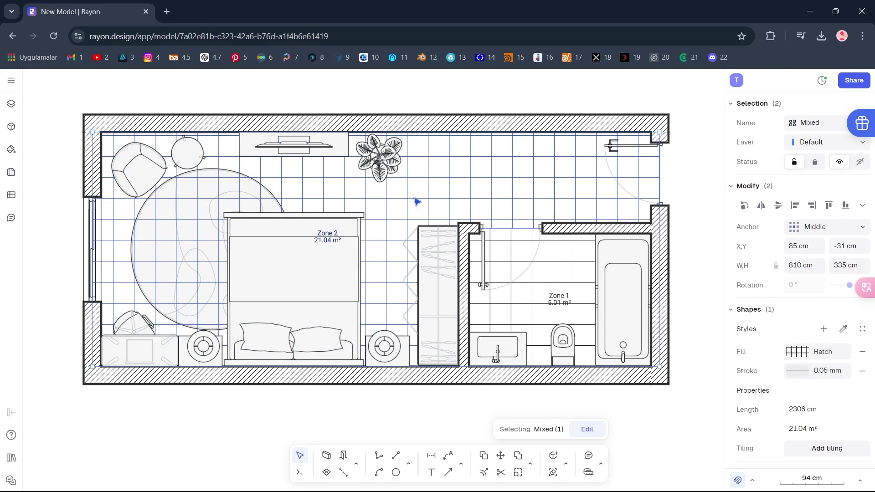
left_click(836, 352)
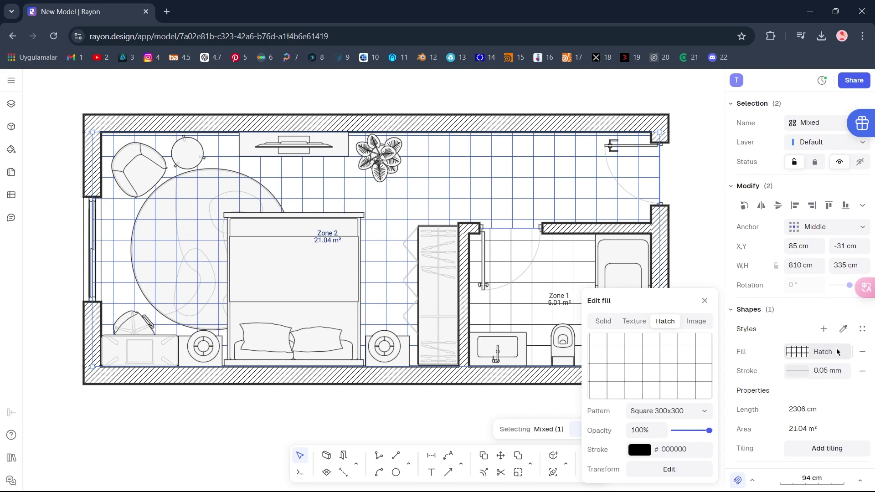
left_click(690, 412)
scroll(736, 316, "down", 3)
scroll(735, 316, "down", 5)
scroll(735, 314, "down", 3)
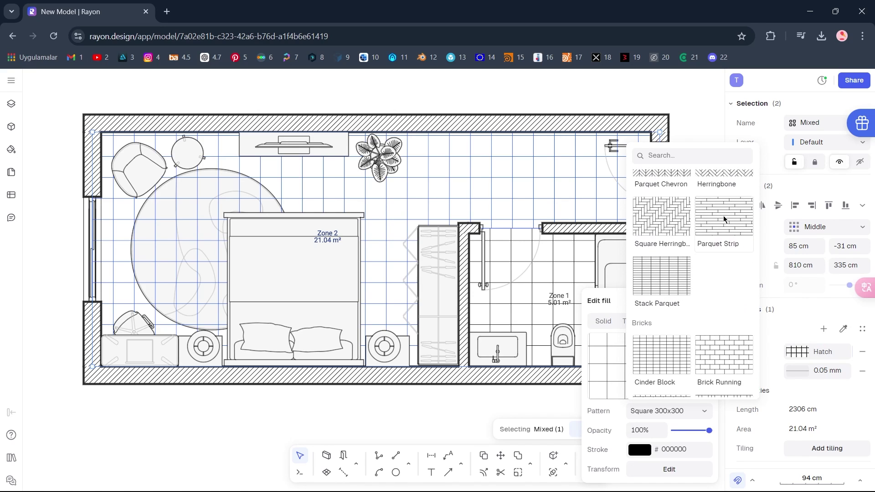
left_click(723, 215)
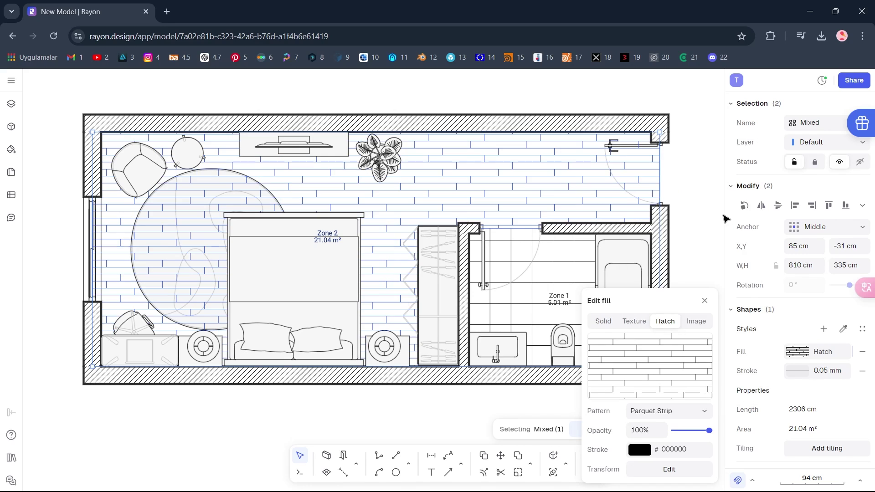
left_click(705, 302)
key("Escape")
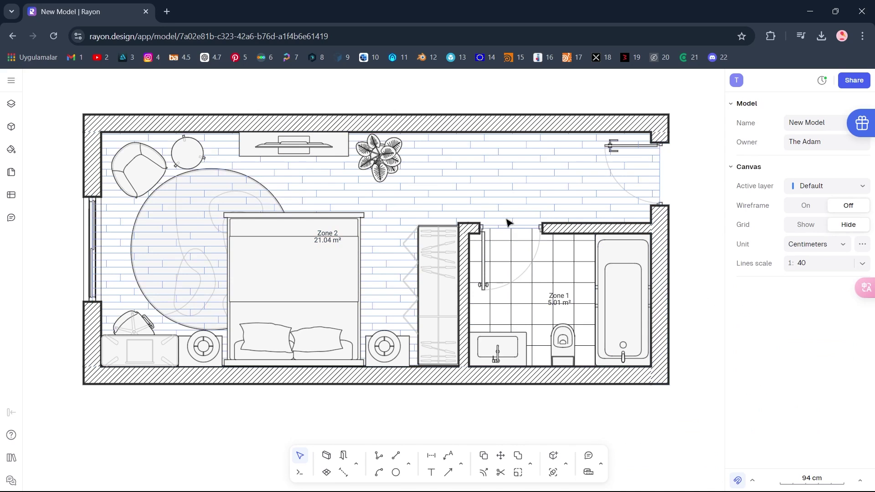
- Send the bedroom floor zone to the back of the layer, behind the furniture
left_click(440, 178)
right_click(439, 177)
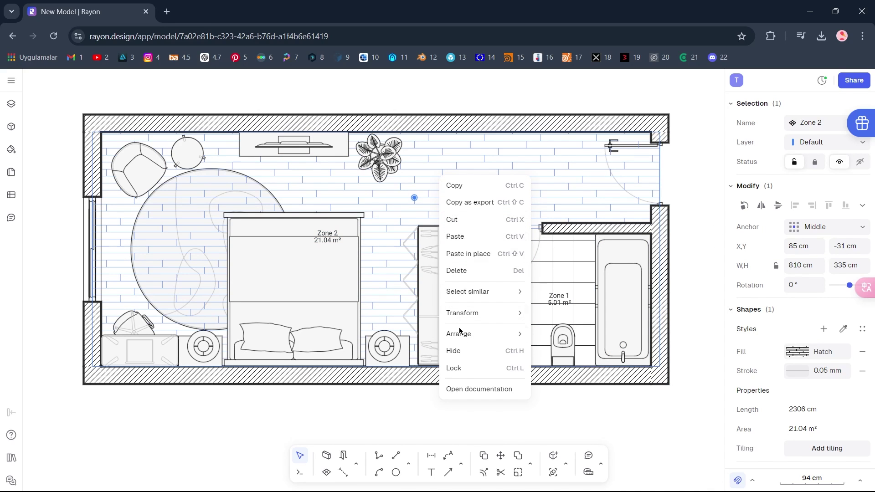
mouse_move(460, 331)
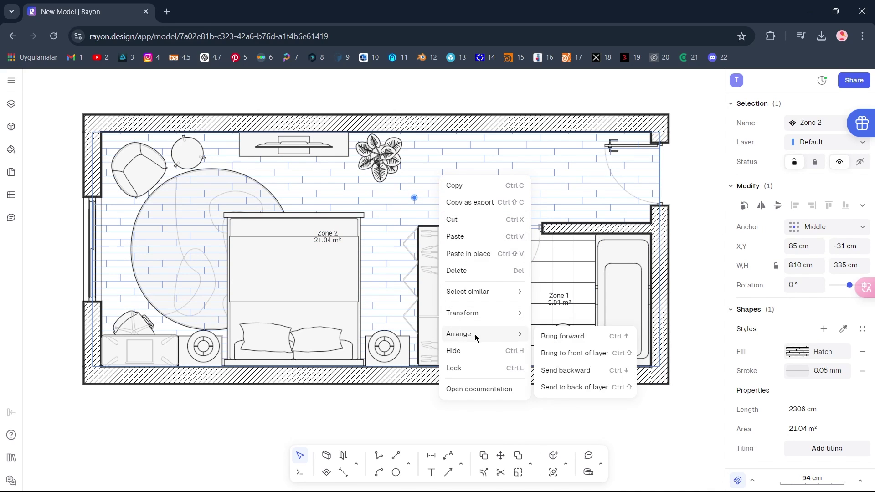
left_click(621, 388)
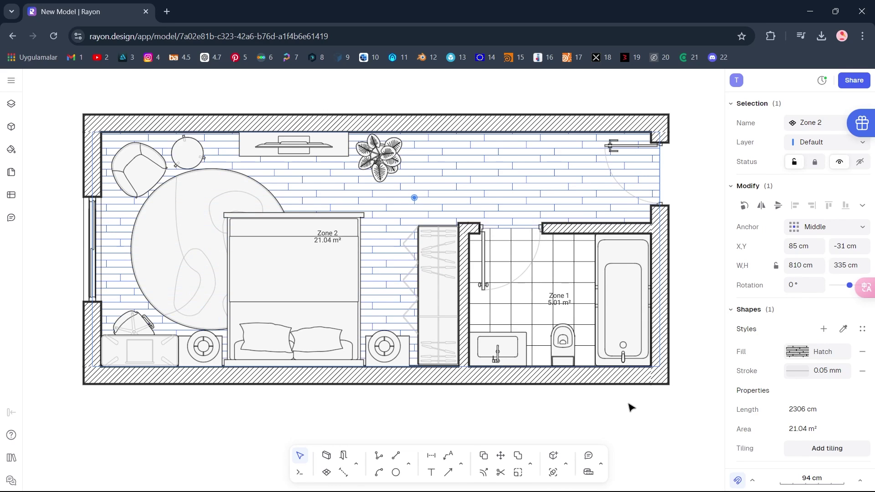
- Lighten the stroke color of the bedroom zone's parquet hatch from black to grey
left_click(823, 355)
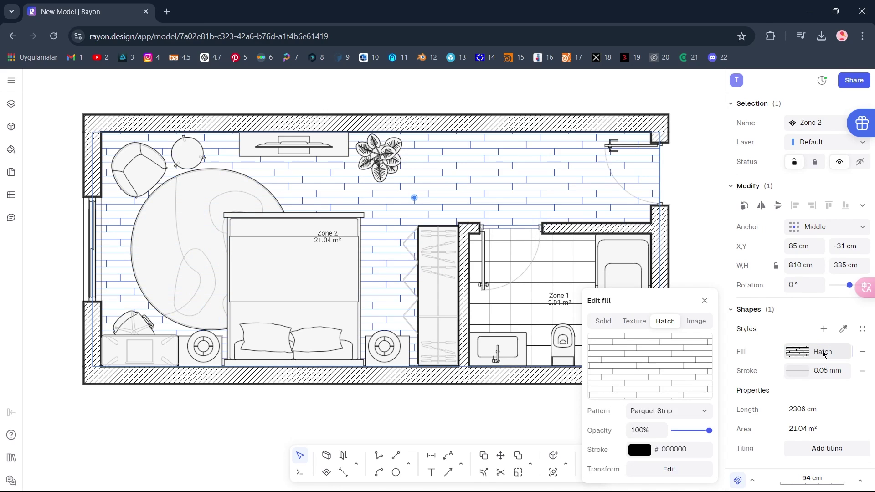
left_click(639, 449)
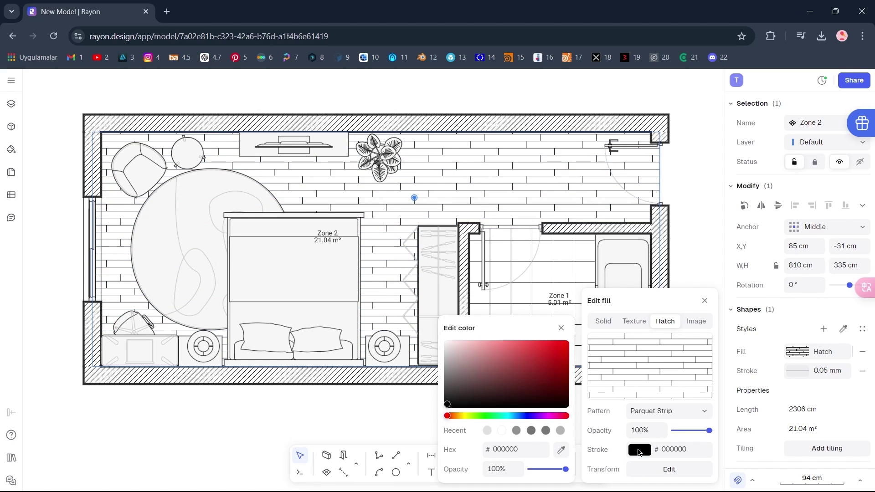
left_click_drag(458, 404, 432, 375)
left_click(395, 414)
left_click(394, 415)
left_click(394, 415)
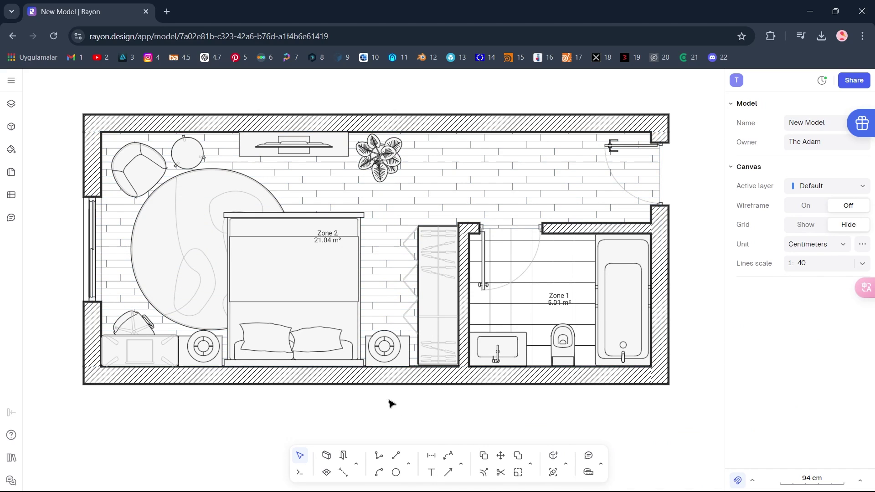
- Move the bedroom zone's tag to the open floor between the plant and the entrance, and set both zone tags' text size to 15 cm
left_click_drag(328, 234, 452, 179)
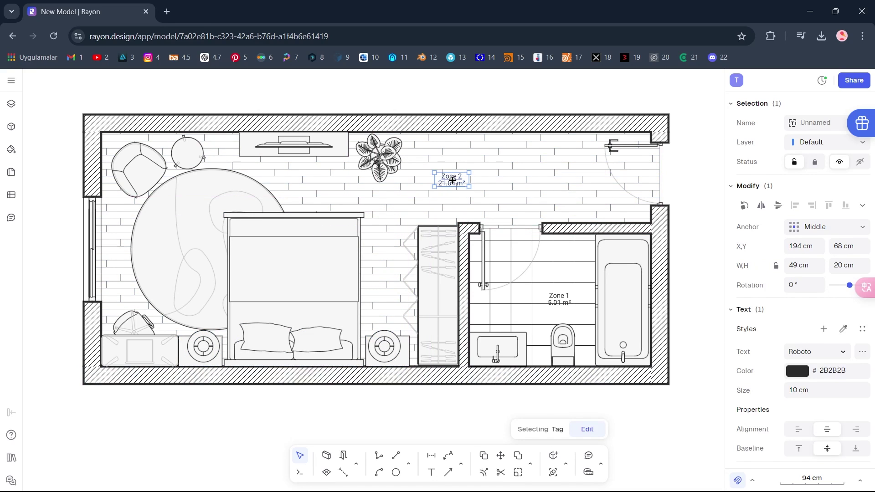
left_click(559, 299, "shift")
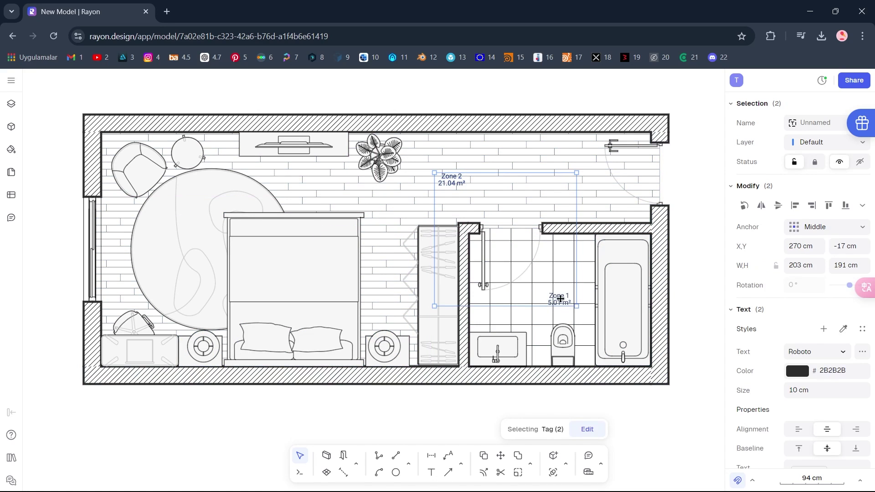
left_click(817, 390)
type("15")
key("Return")
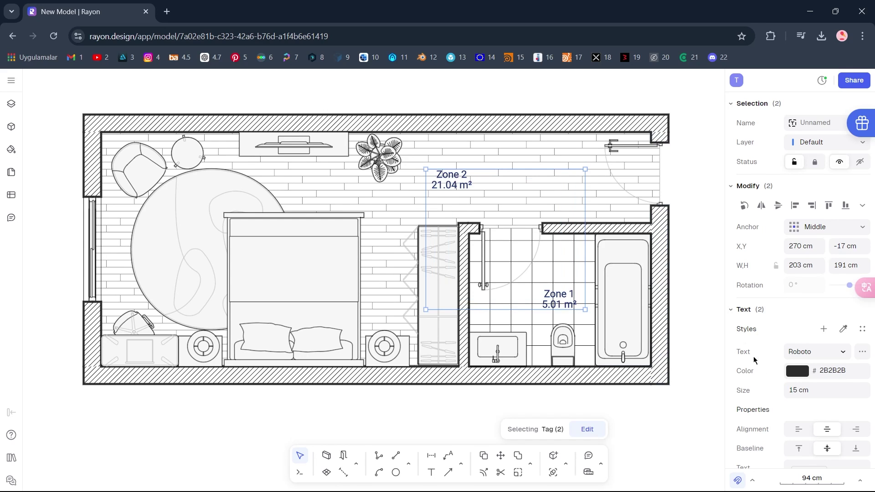
left_click(700, 310)
- Shift the bathroom zone's tag slightly up and away from the bathtub, and replace its zone name with Bathroom
left_click_drag(558, 296, 542, 288)
double_click(542, 289)
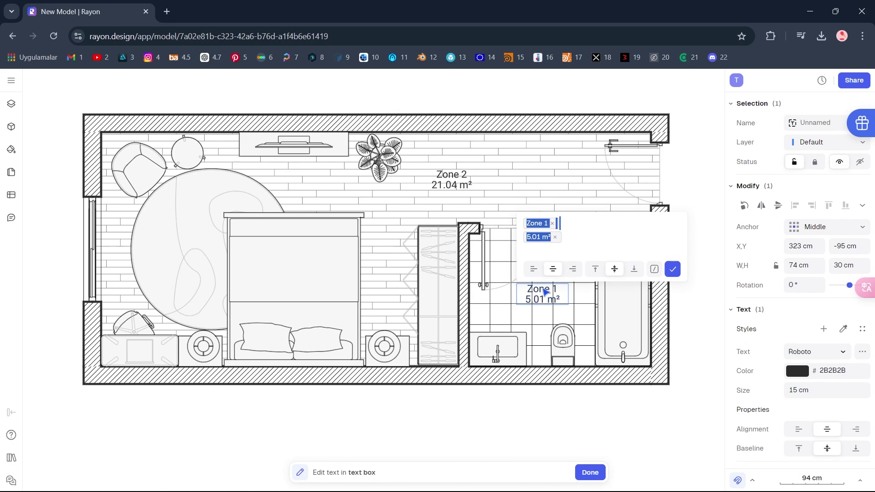
key("BackSpace")
key("Caps_Lock")
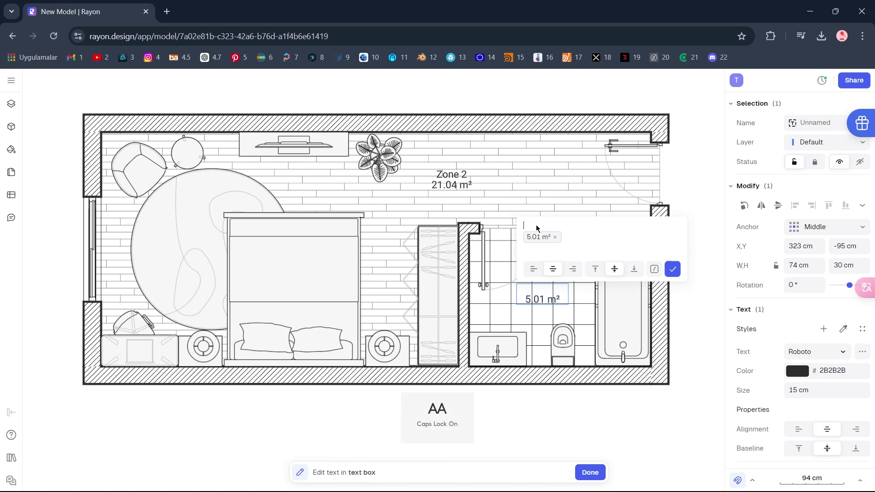
type("B")
key("Caps_Lock")
type("athroom")
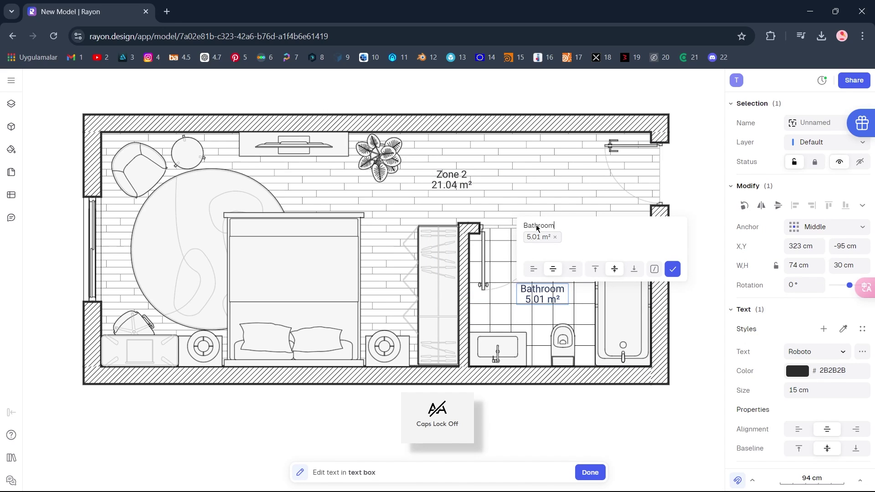
left_click(672, 268)
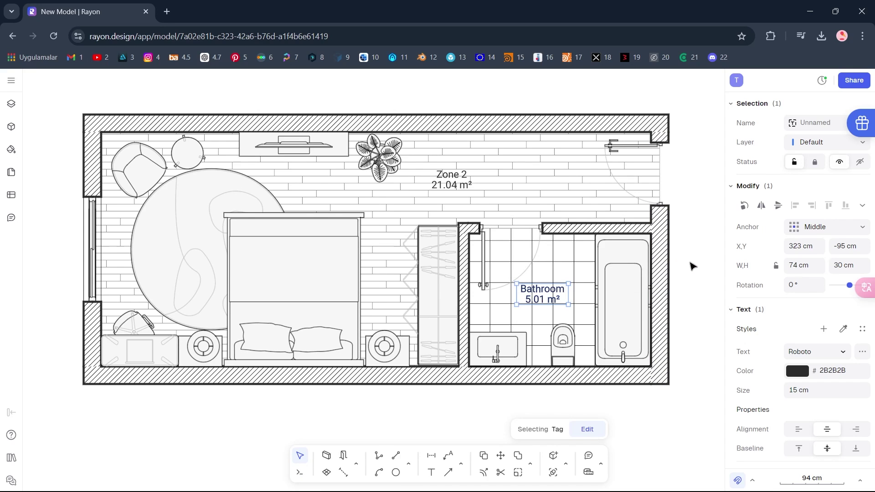
left_click(714, 259)
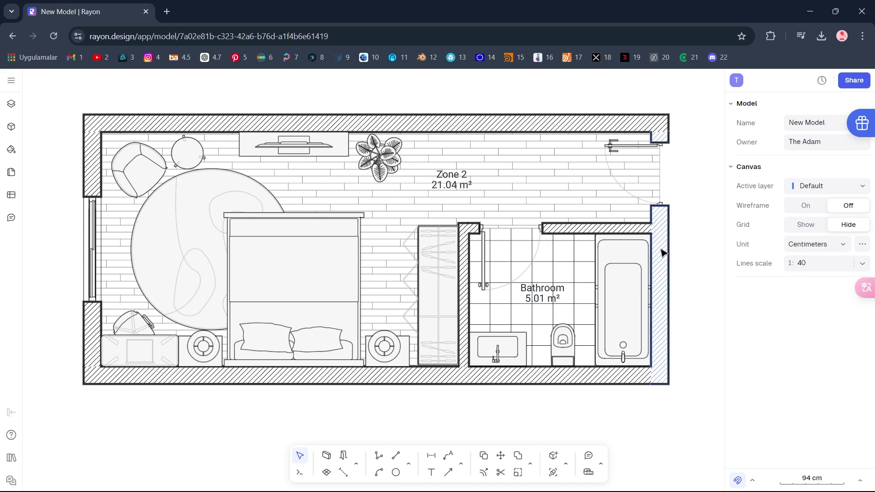
- Replace the zone name in the bedroom tag with Bedroom, and select the bedroom and bathroom tags together
double_click(446, 179)
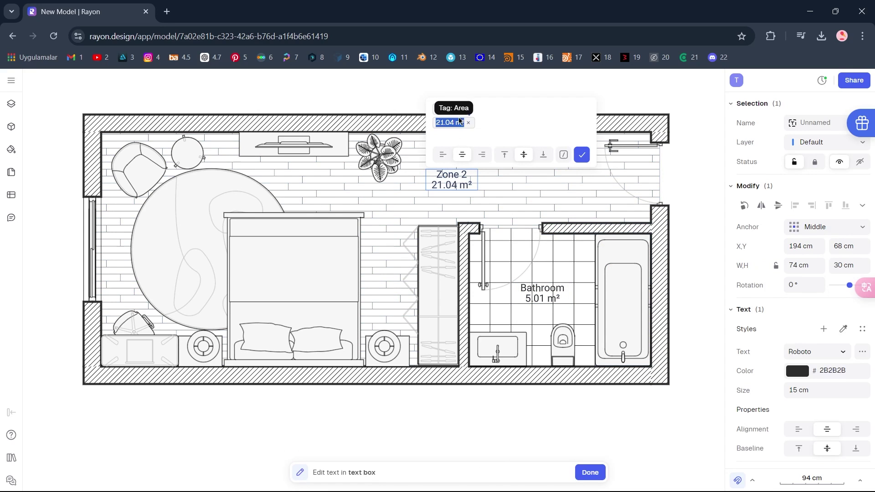
left_click(461, 108)
type("Bedroom")
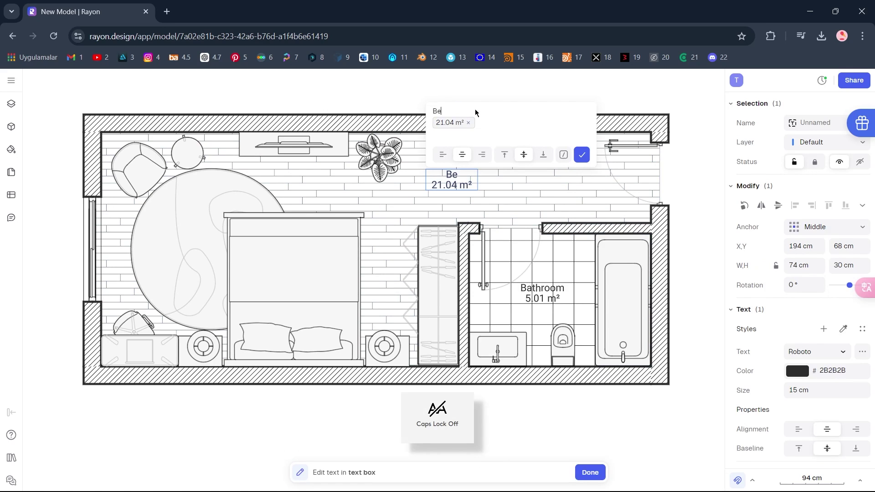
left_click(581, 154)
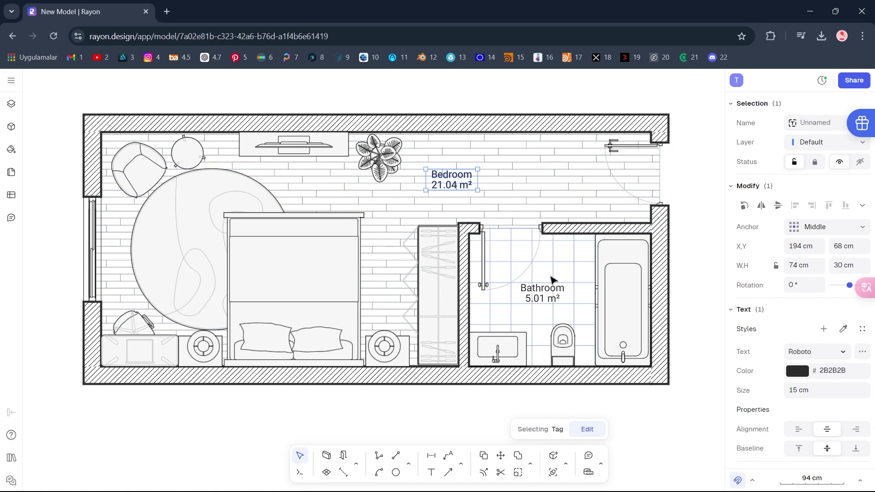
left_click(543, 289, "shift")
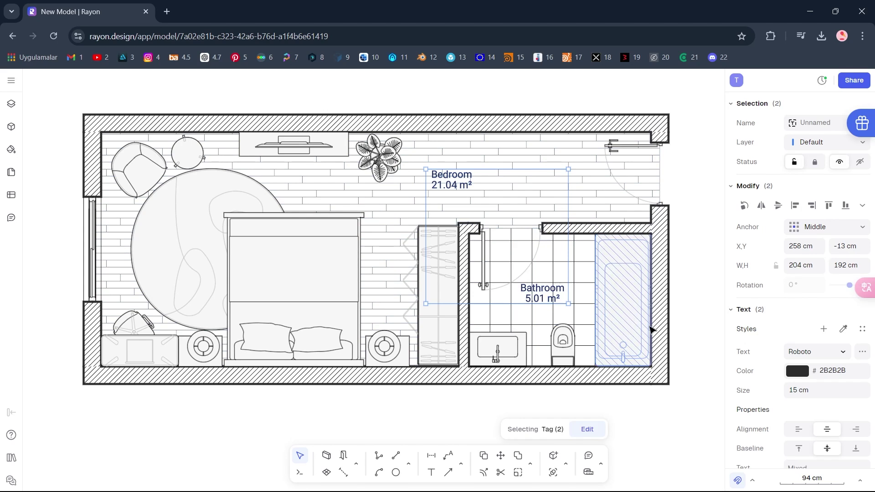
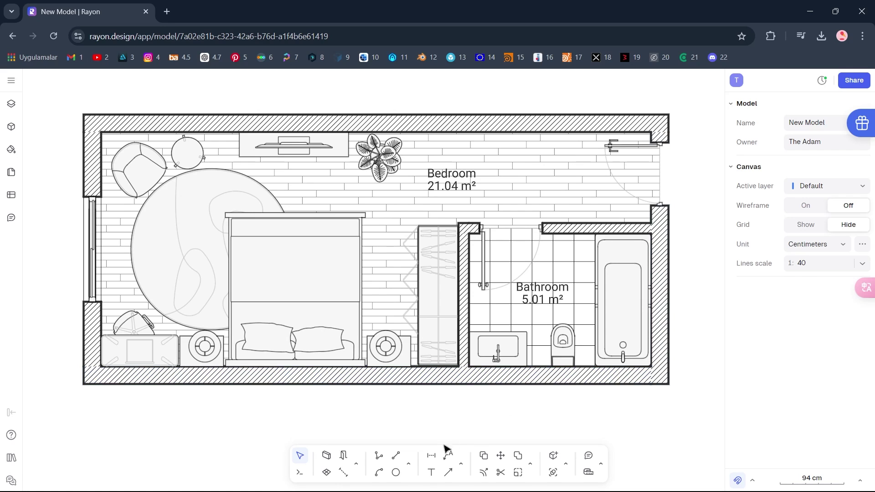
- Dimension the plan's full outer length along the lower wall, placing the dimension line just below it
left_click(431, 456)
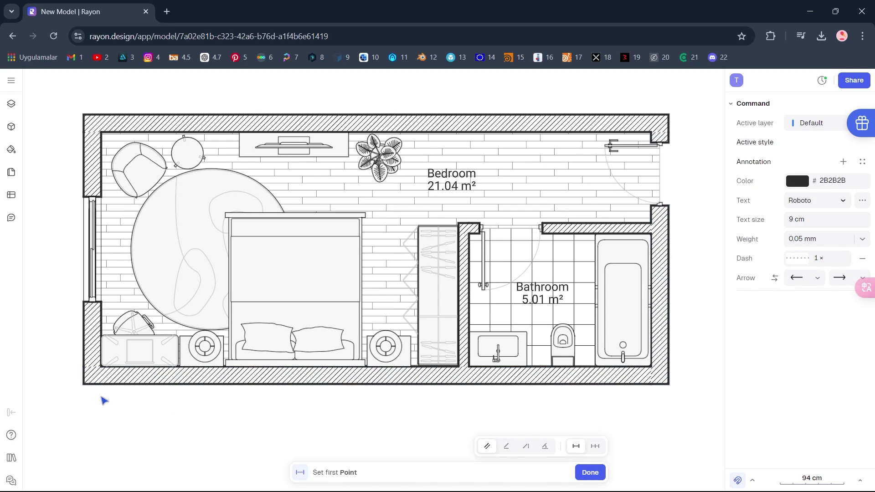
left_click(84, 385)
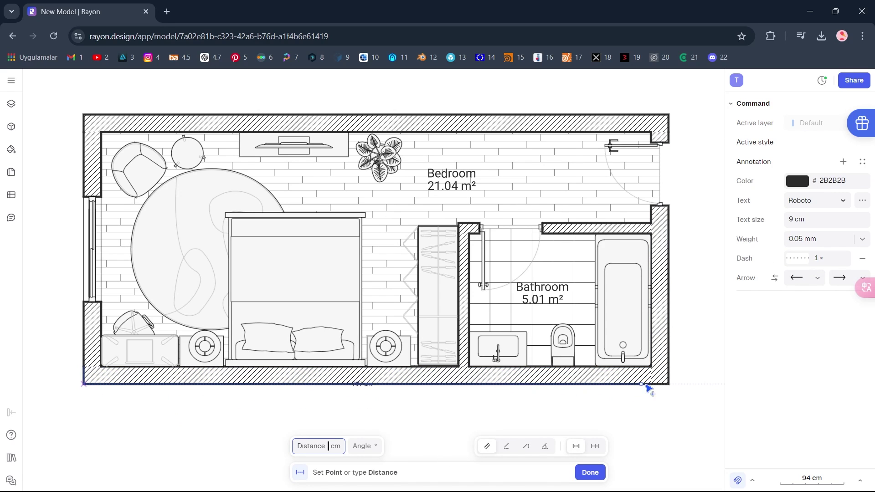
left_click(665, 387)
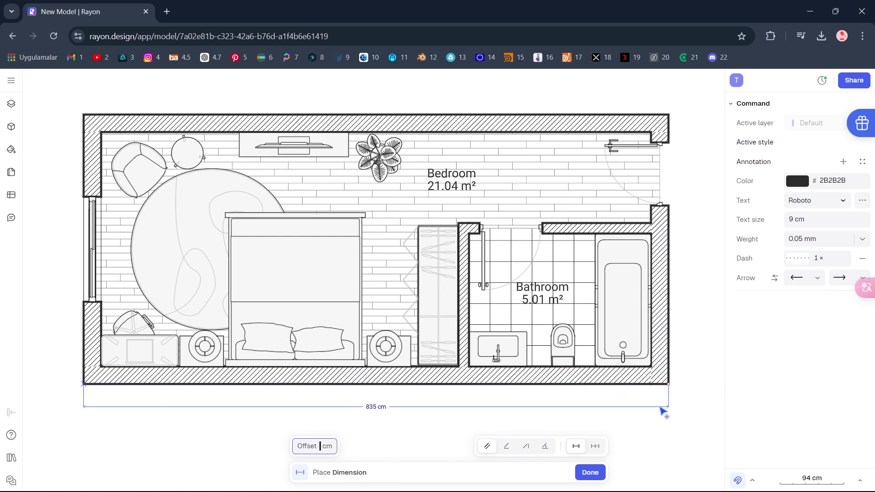
left_click(662, 411)
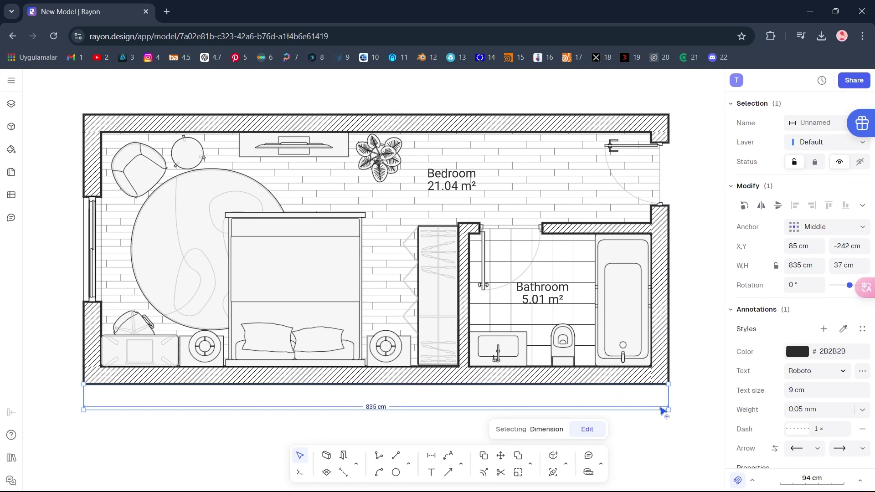
- Set the text size of the overall length dimension to 15 cm
left_click(813, 389)
type("15")
key("Return")
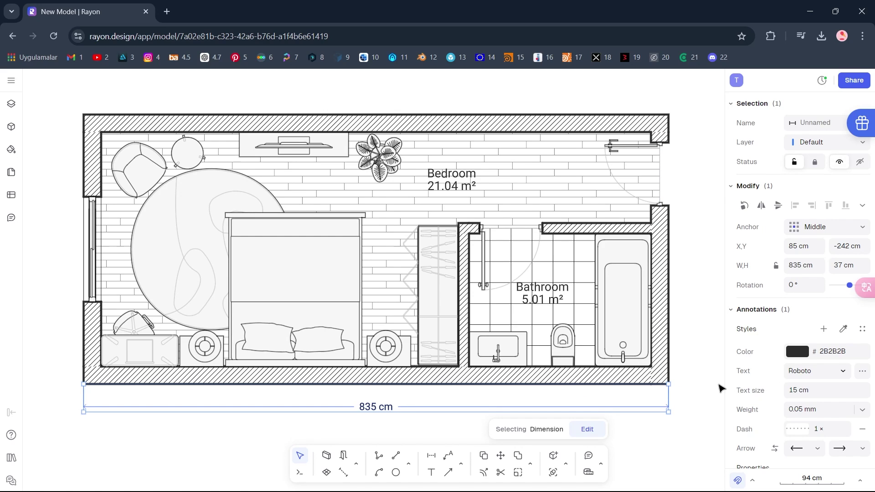
left_click(695, 384)
- Dimension the entrance-side outer wall from its lower corner to the door opening, placing the dimension outside the plan
key("d")
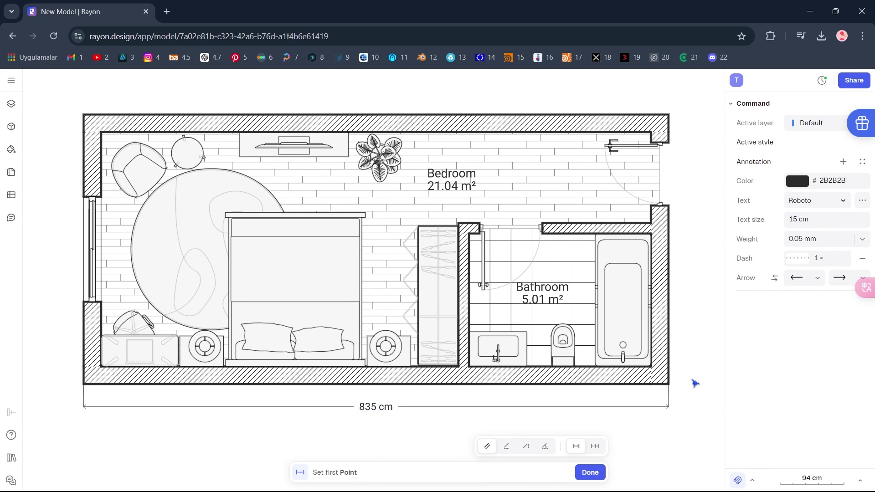
middle_click_drag(695, 383, 687, 383)
left_click(662, 384)
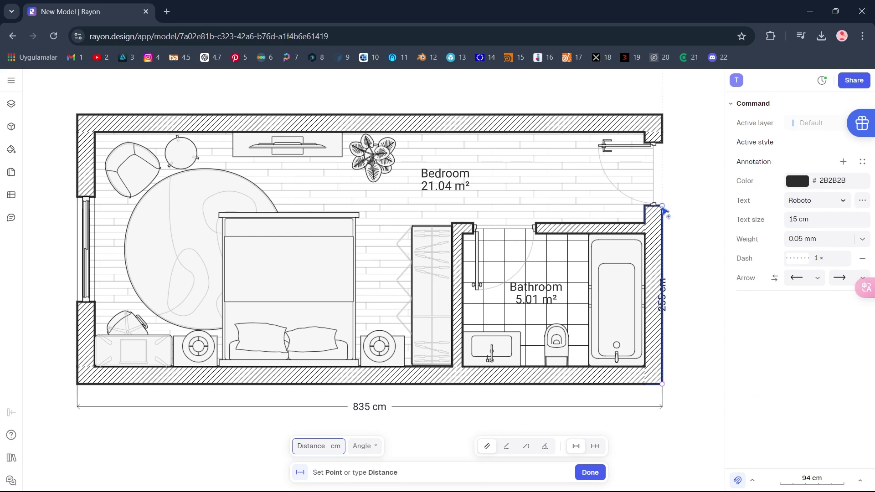
left_click(662, 206)
left_click(689, 231)
- Dimension the width of the entrance door opening, in line with the adjacent wall dimension
key("d")
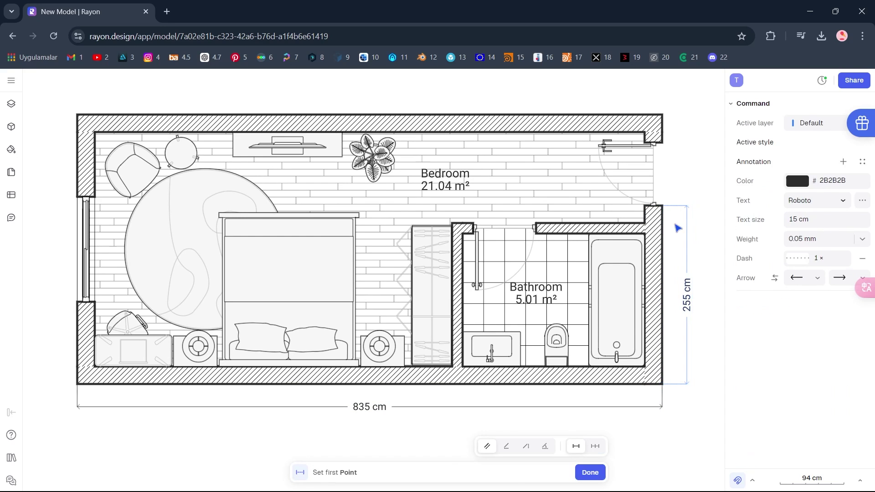
left_click(662, 206)
left_click(665, 144)
left_click(672, 155)
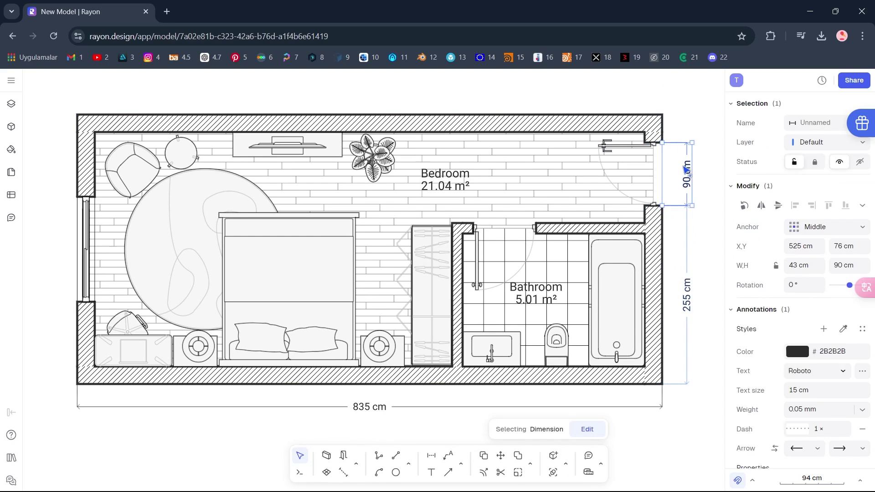
- Dimension the short outer wall segment above the entrance door opening, in line with the door and wall dimensions
key("d")
left_click(664, 144)
left_click(663, 115)
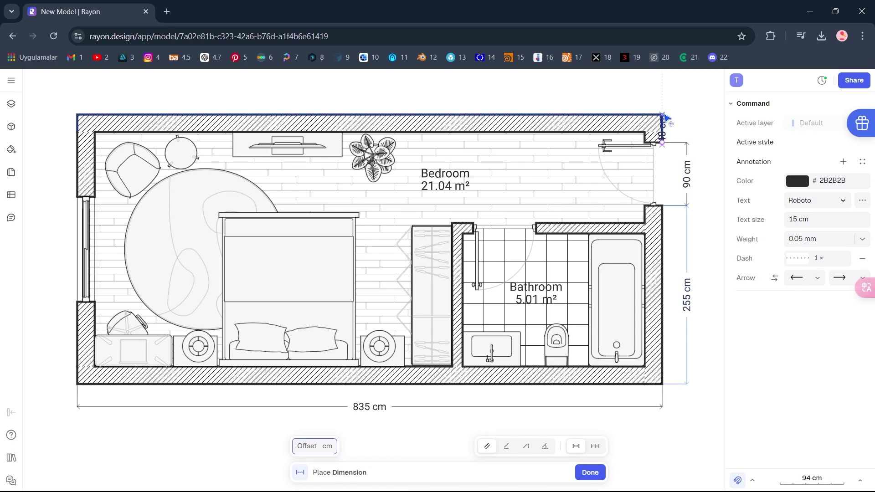
left_click(687, 137)
- Dimension the full outer length of the entrance-side wall, placing the dimension outside the segment dimensions
key("d")
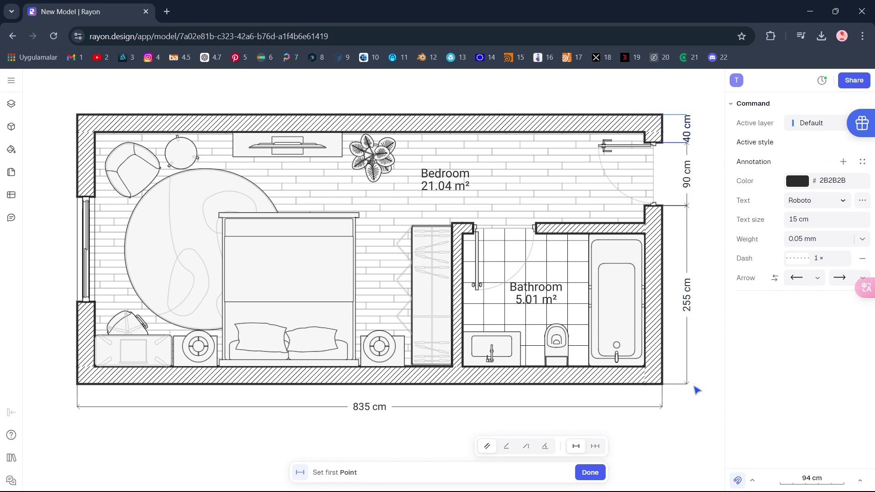
left_click(694, 386)
left_click(688, 117)
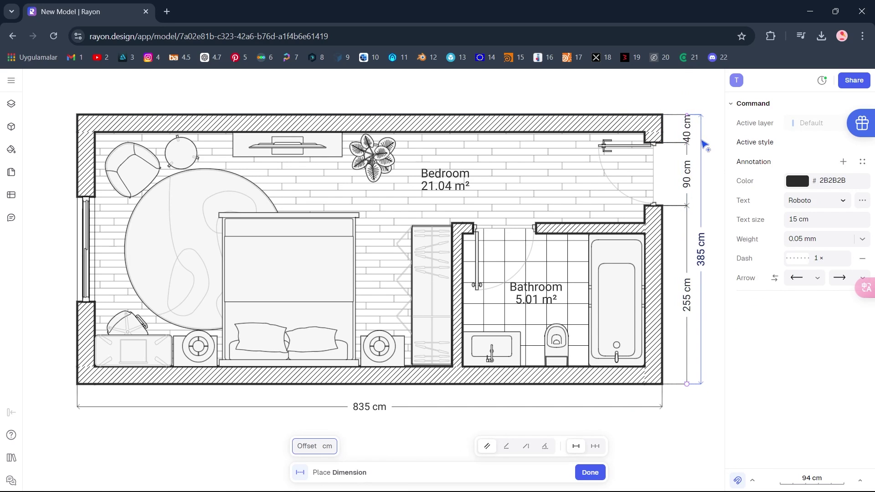
left_click(708, 154)
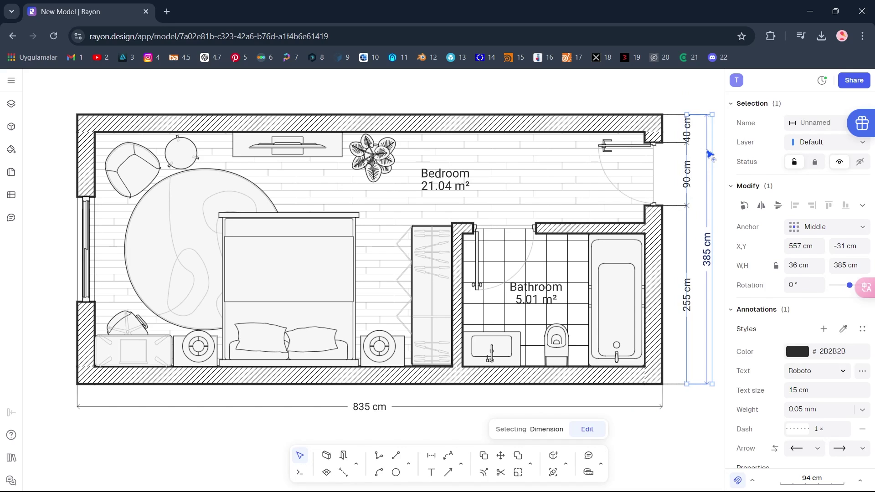
- Widen the sliding window at both ends to about 185 cm, leaving equal wall segments on either side
left_click(55, 229)
left_click(86, 239)
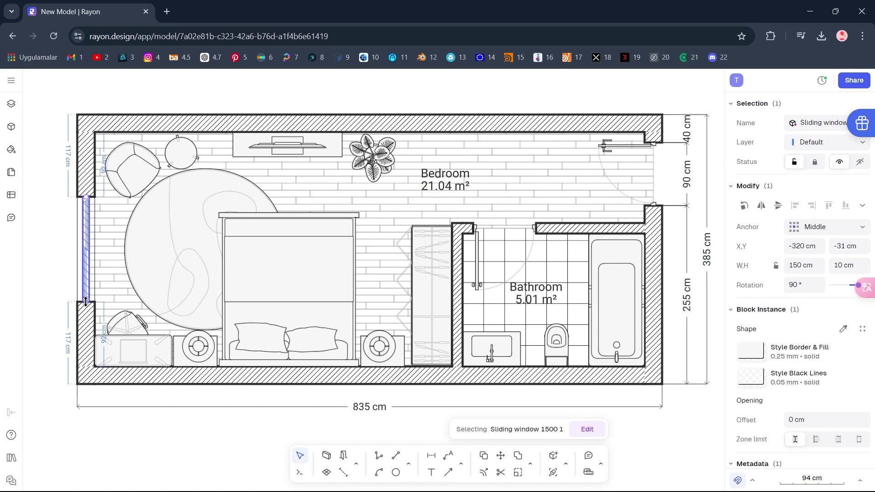
left_click_drag(85, 301, 86, 314)
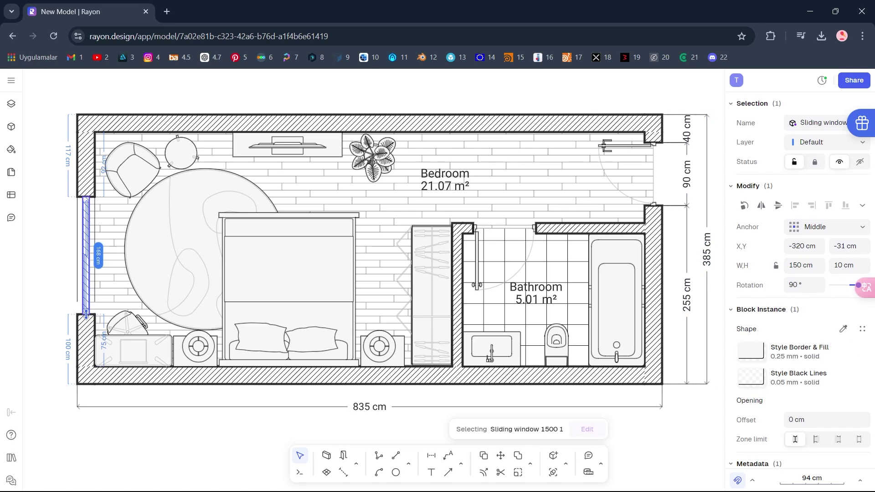
left_click_drag(86, 198, 86, 185)
- Stretch the thin lines along the outer and inner faces of the window opening to the widened window's edges
left_click(77, 214)
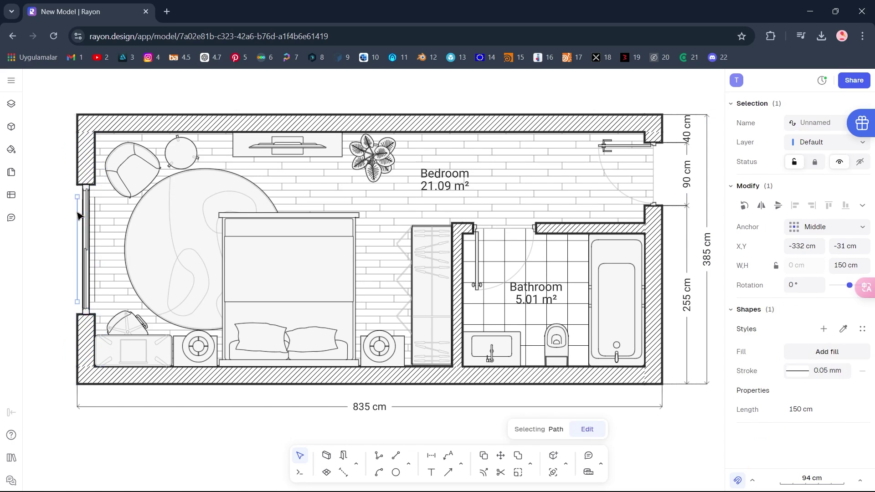
left_click_drag(78, 197, 77, 185)
mouse_move(77, 315)
left_mouse_down()
mouse_move(94, 298)
mouse_move(94, 314)
left_mouse_up()
left_click_drag(94, 193, 95, 183)
left_click(55, 249)
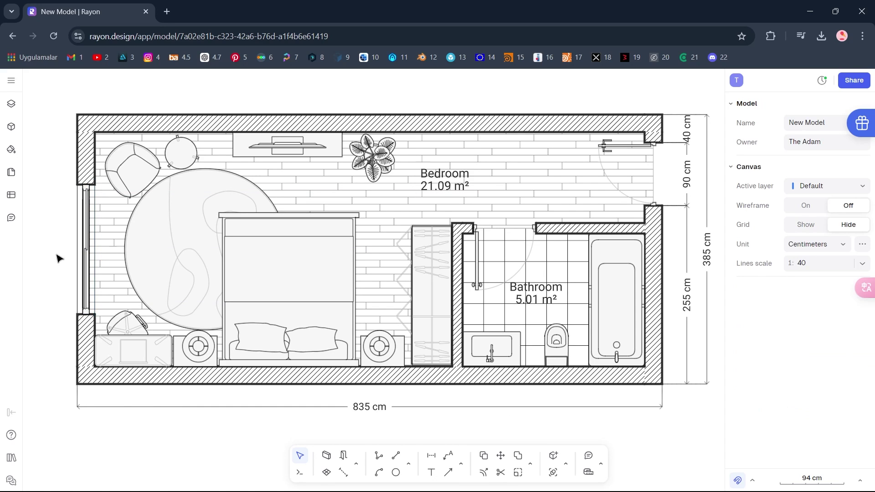
- Dimension the window-side outer wall from its lower corner to the window opening, placing the dimension outside the plan
left_click(430, 457)
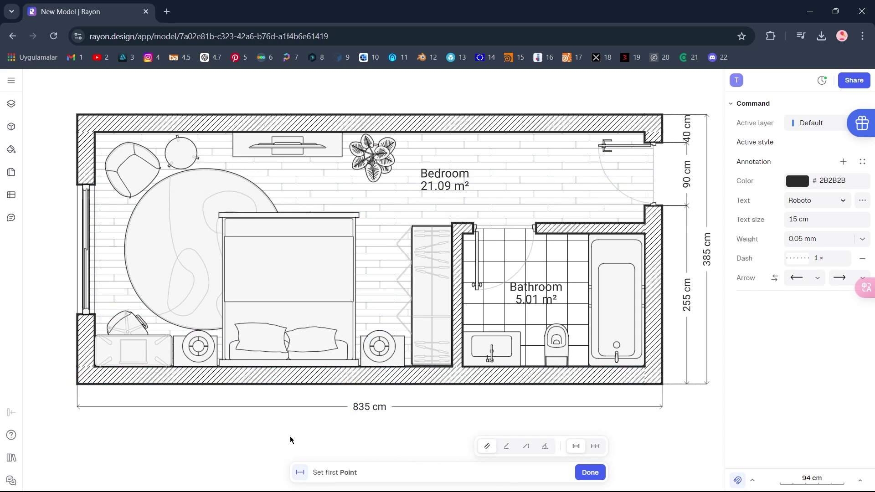
left_click(77, 384)
left_click(77, 315)
left_click(55, 347)
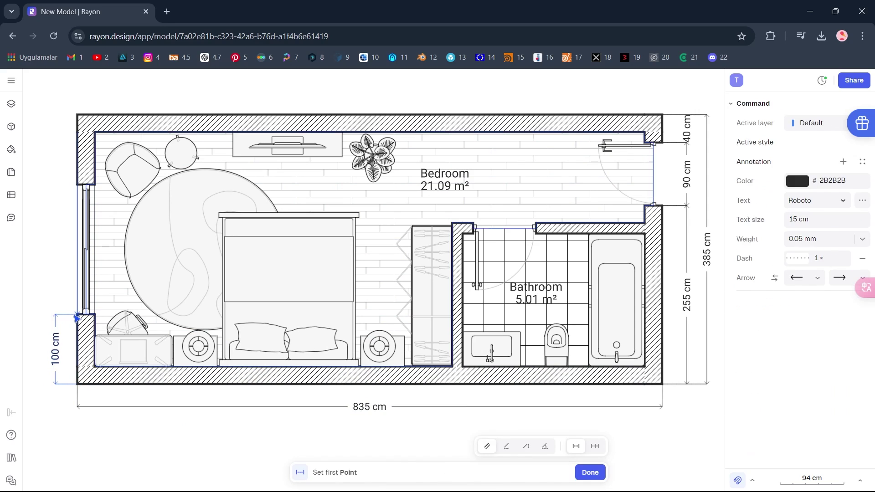
- Dimension the window opening and the wall segment above it, in line with the lower wall segment's dimension
left_click(77, 314)
left_click(77, 184)
left_click(55, 227)
left_click(77, 185)
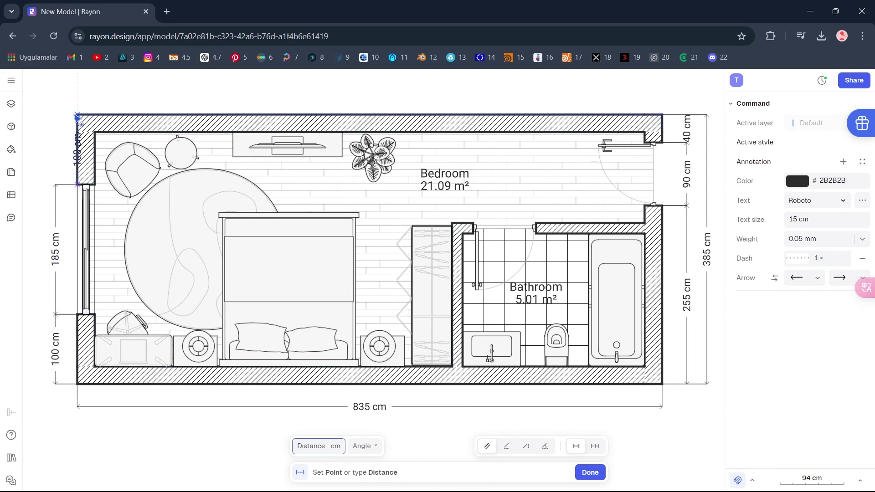
left_click(77, 114)
left_click(57, 127)
- Dimension the full outer length of the window-side wall, placing the dimension outside its segment dimensions
key("d")
left_click(77, 384)
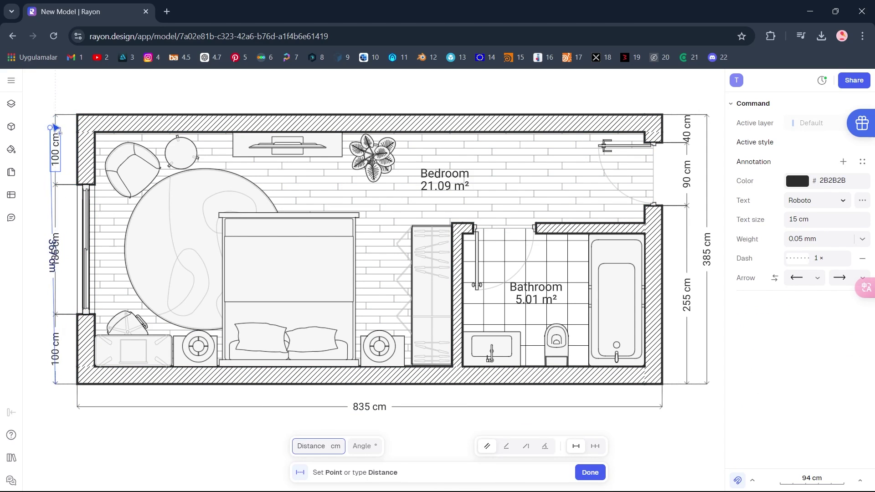
left_click(77, 114)
left_click(41, 132)
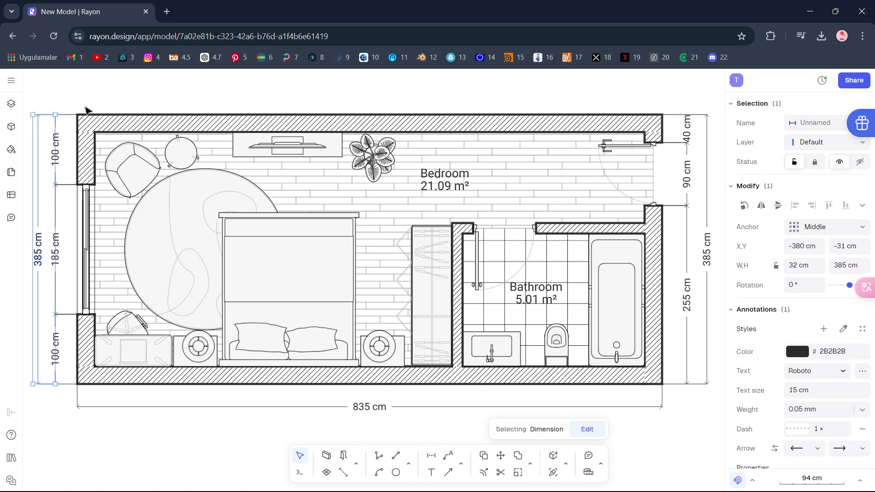
- Dimension the corridor side of the bathroom wall from the entrance wall's inner face to the bathroom's outer corner, placing it just above
key("d")
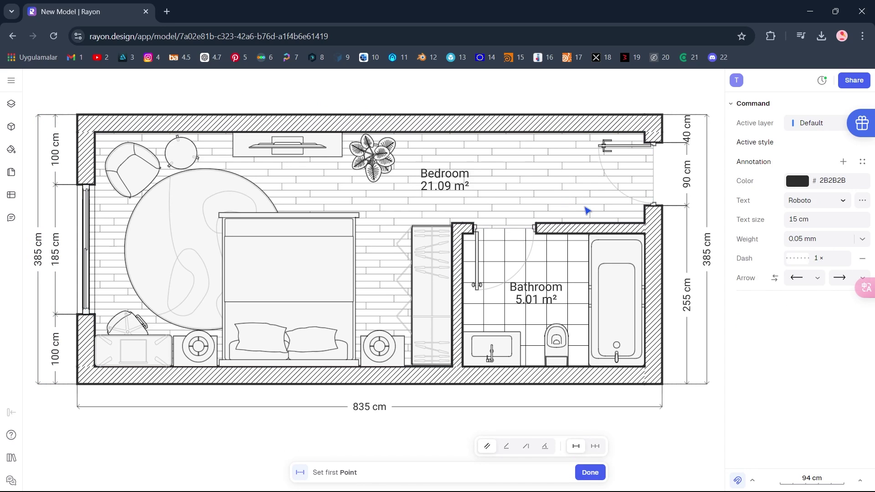
left_click(644, 222)
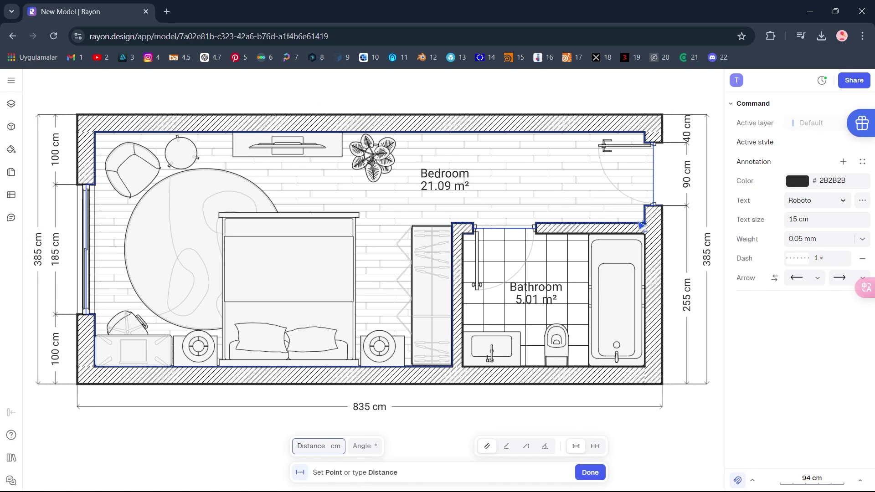
left_click(454, 224)
left_click(456, 207)
- Dimension the bedroom from the bathroom's outer corner to the window wall's inner face, in line with the corridor dimension
key("d")
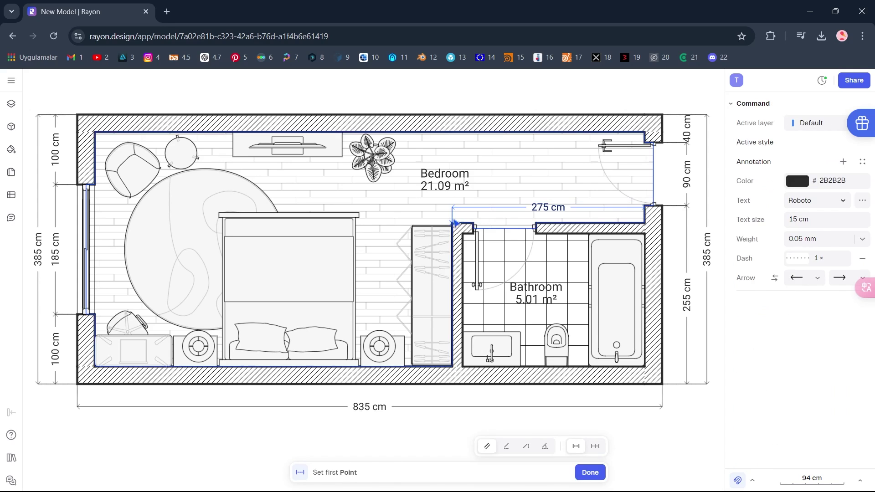
left_click(453, 224)
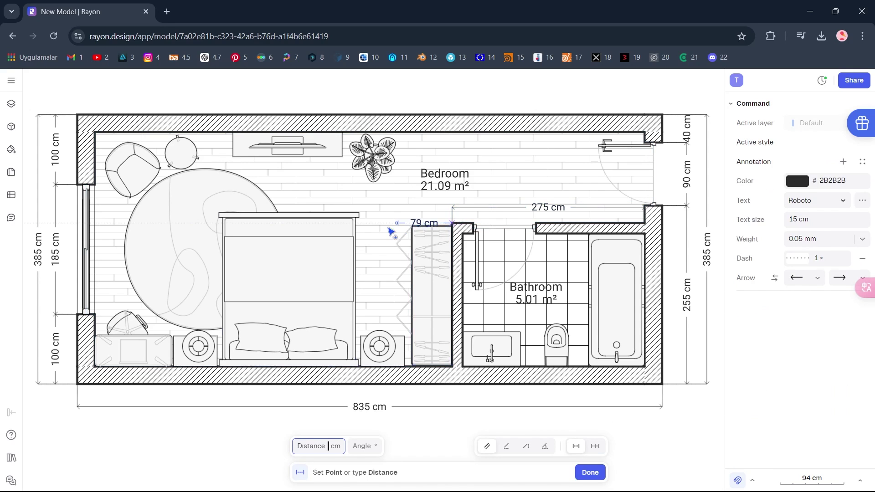
left_click(95, 223)
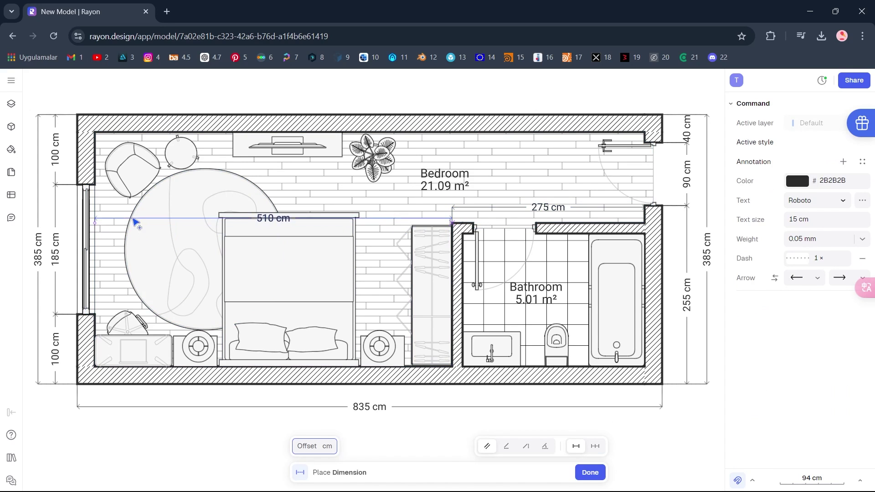
left_click(376, 209)
key("Escape")
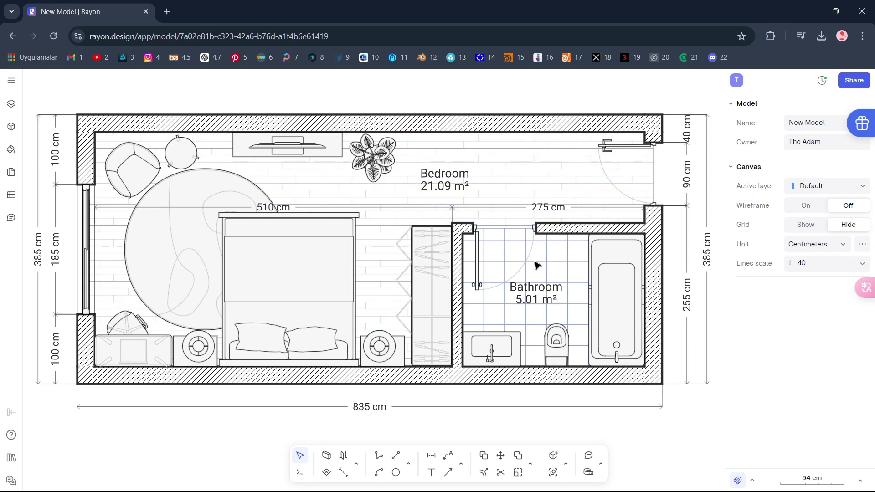
- Dimension the bathroom's interior depth between its lower and upper walls, placing the dimension beside the bathtub
key("d")
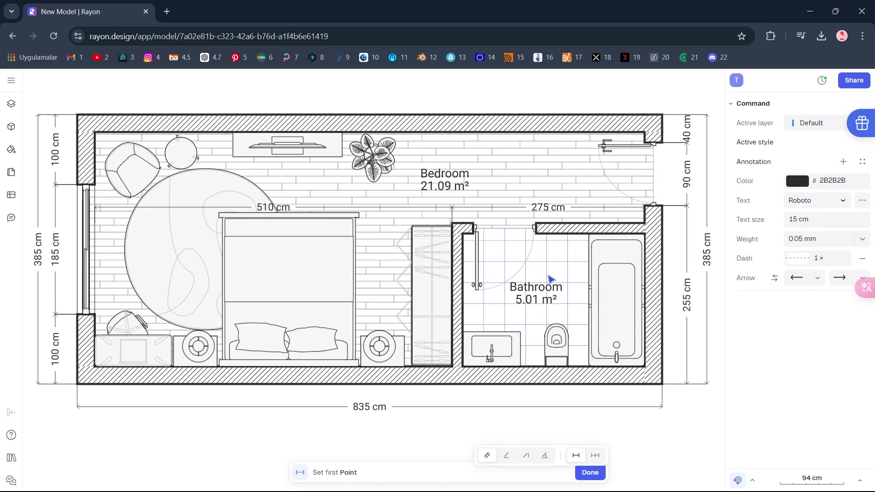
left_click(577, 367)
left_click(577, 241)
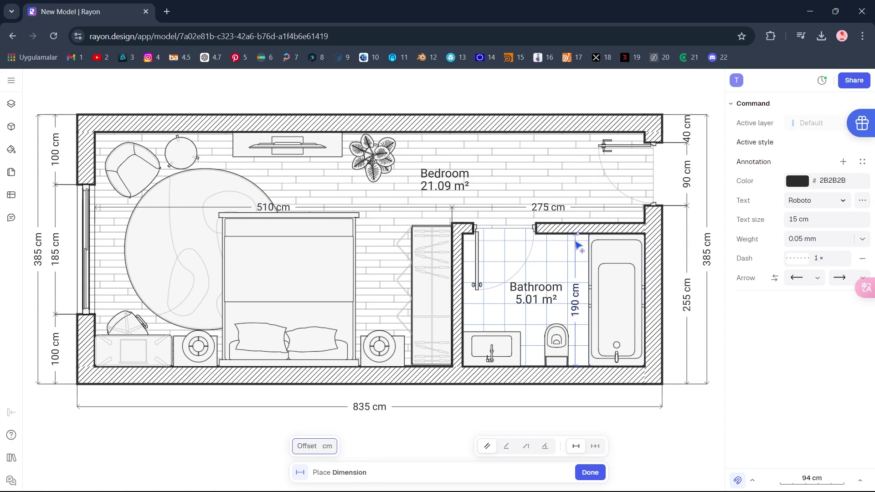
left_click(579, 246)
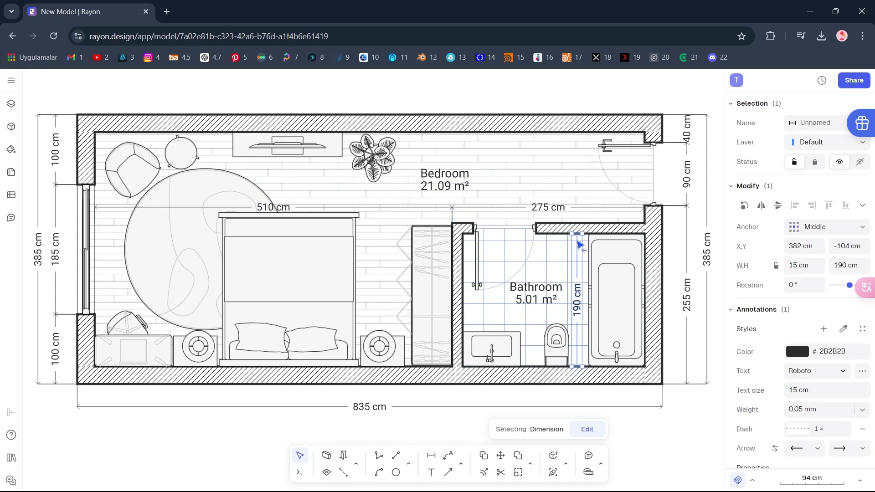
- Dimension the entrance corridor's width from the bathroom wall to the upper outer wall, in line with the bathroom depth dimension
key("d")
left_click(577, 223)
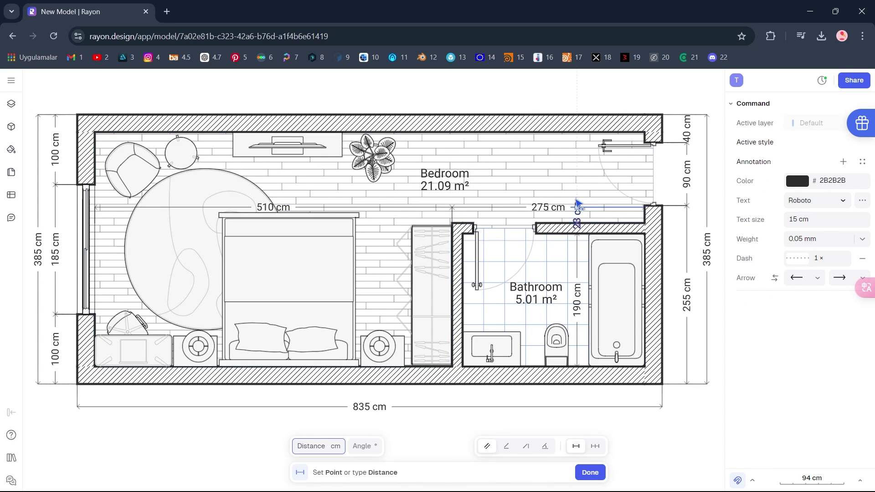
left_click(577, 144)
left_click(577, 144)
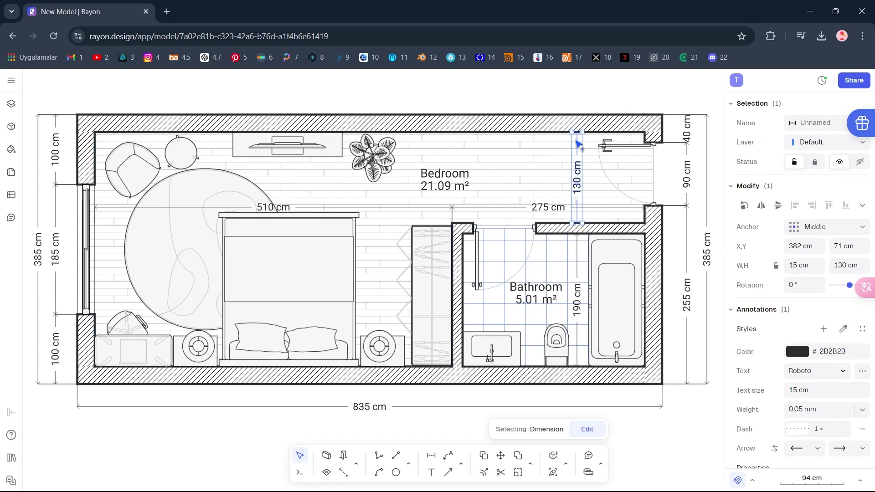
key("Escape")
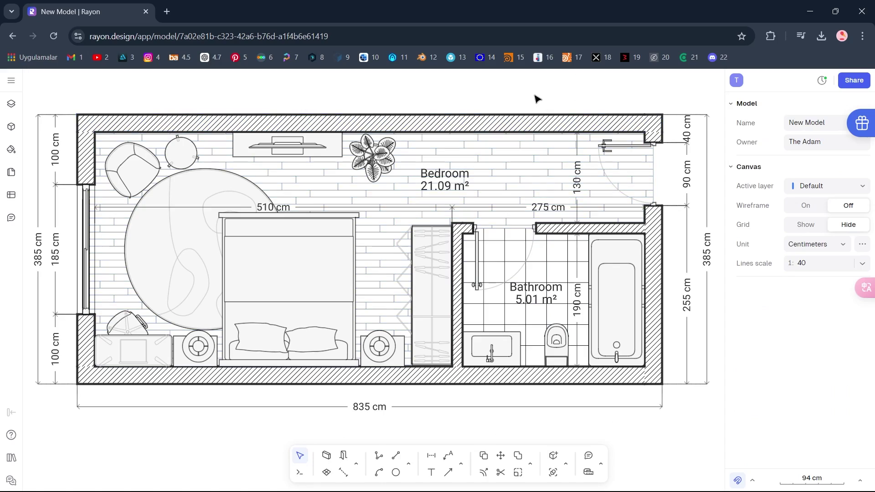